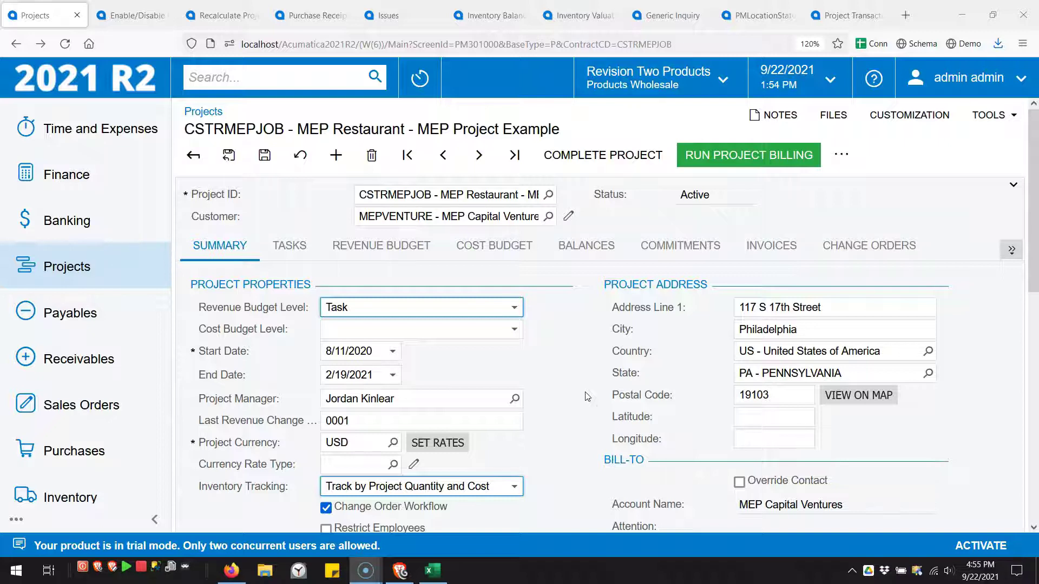
Review the project's Inventory Tracking options, keeping Track by Project Quantity and Cost.
scroll(587, 396, down, 1)
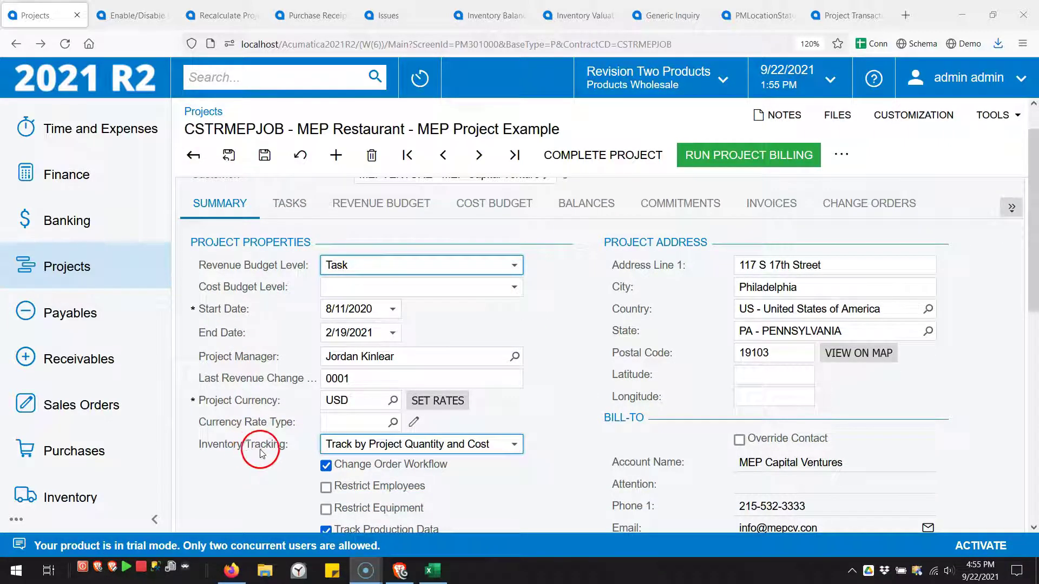
click(394, 448)
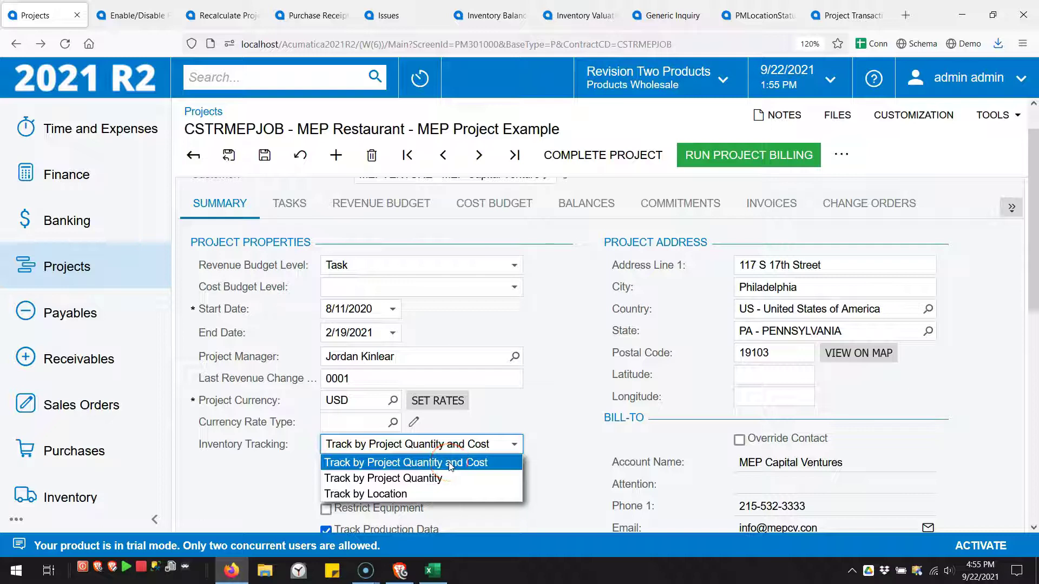
click(451, 478)
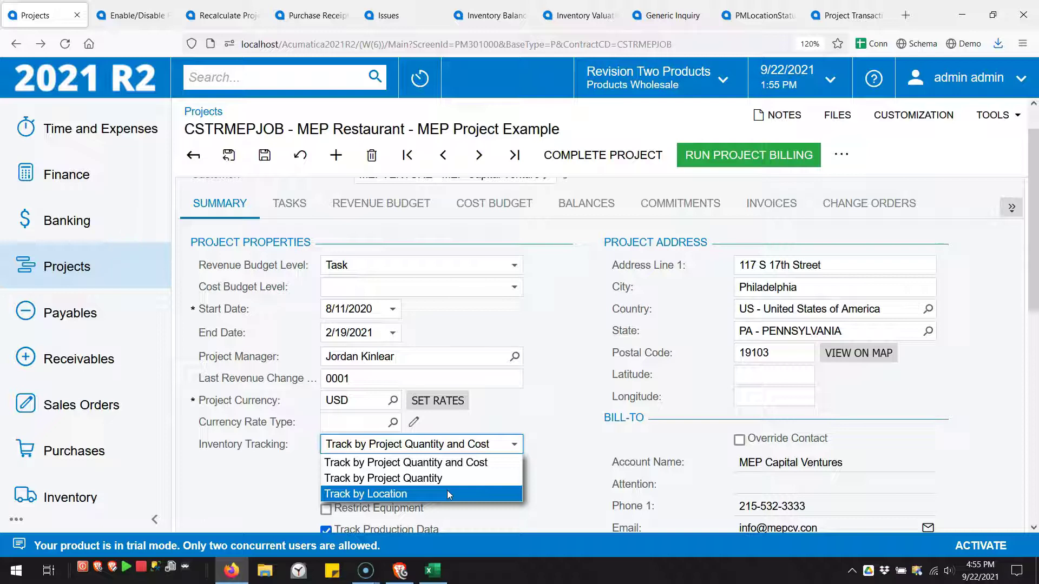
click(526, 439)
click(449, 448)
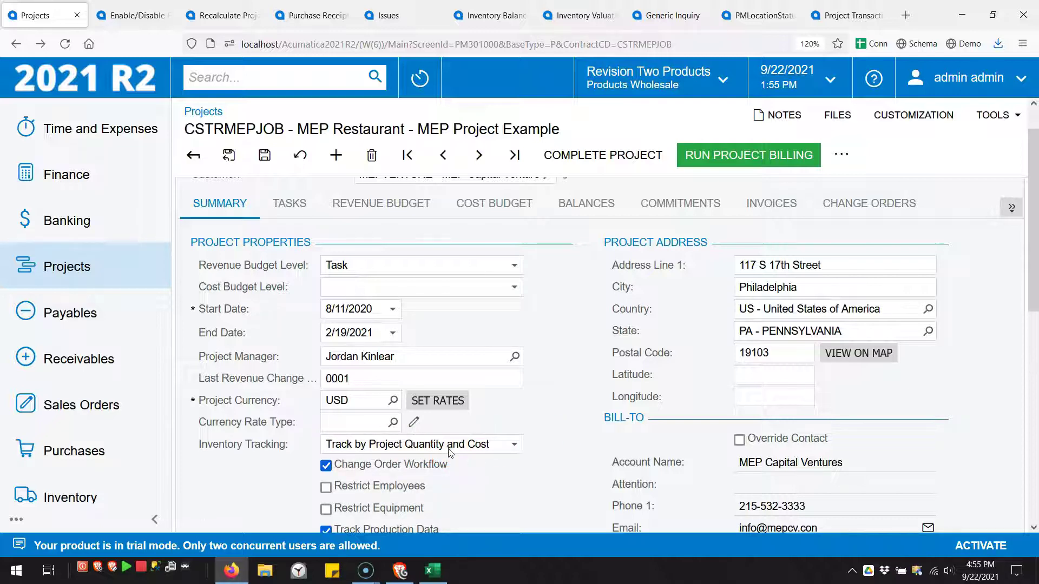
Check the enabled features and the project balance recalculation page, then return to the MEP Restaurant project.
click(125, 17)
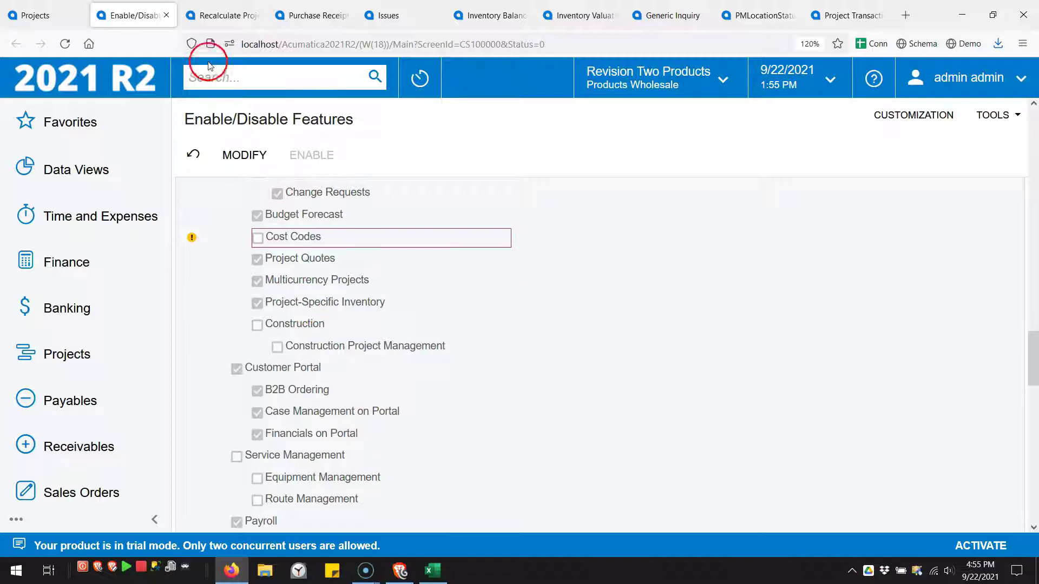
click(220, 14)
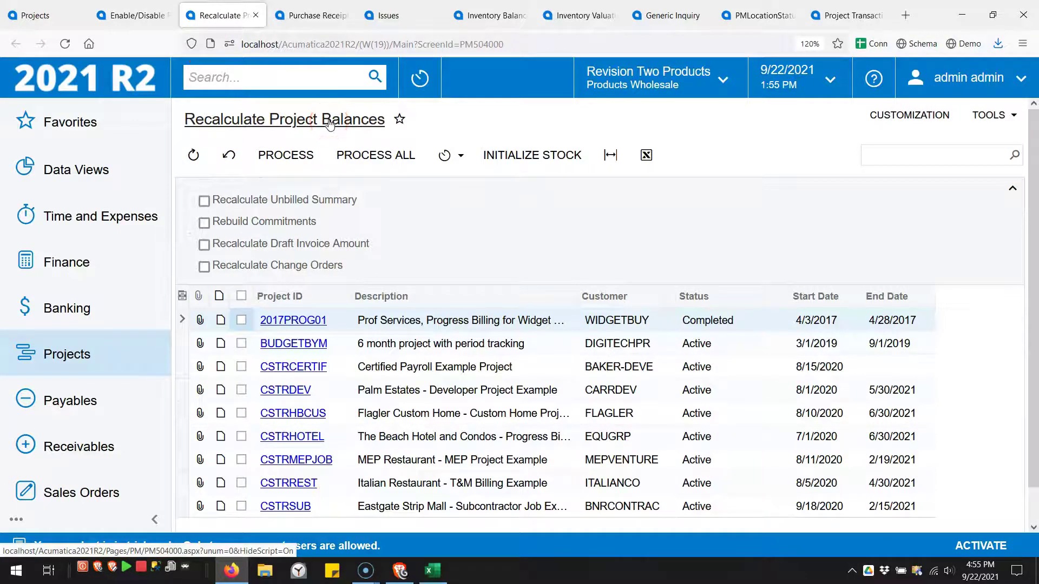
click(498, 157)
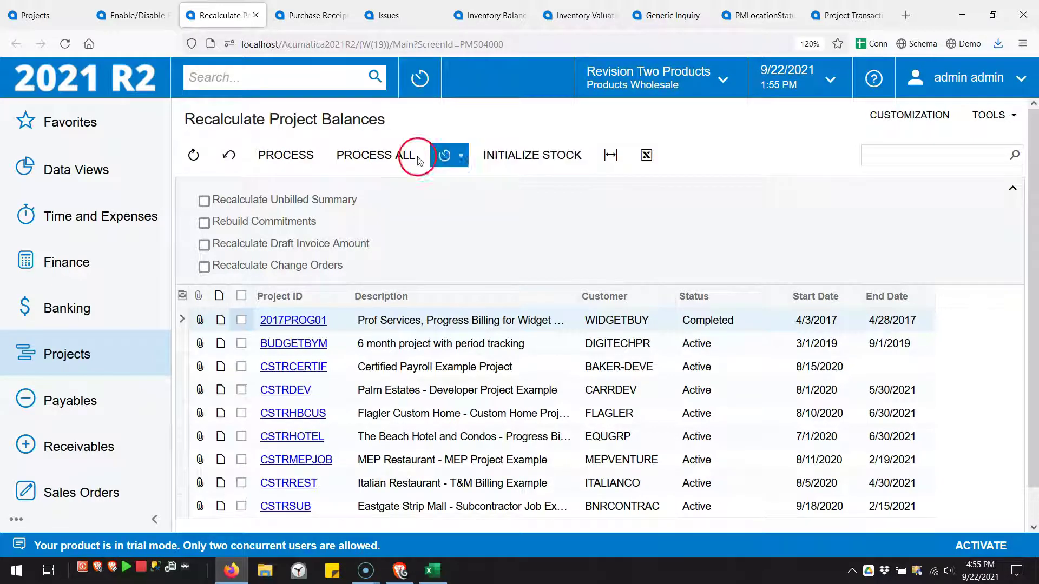
click(34, 16)
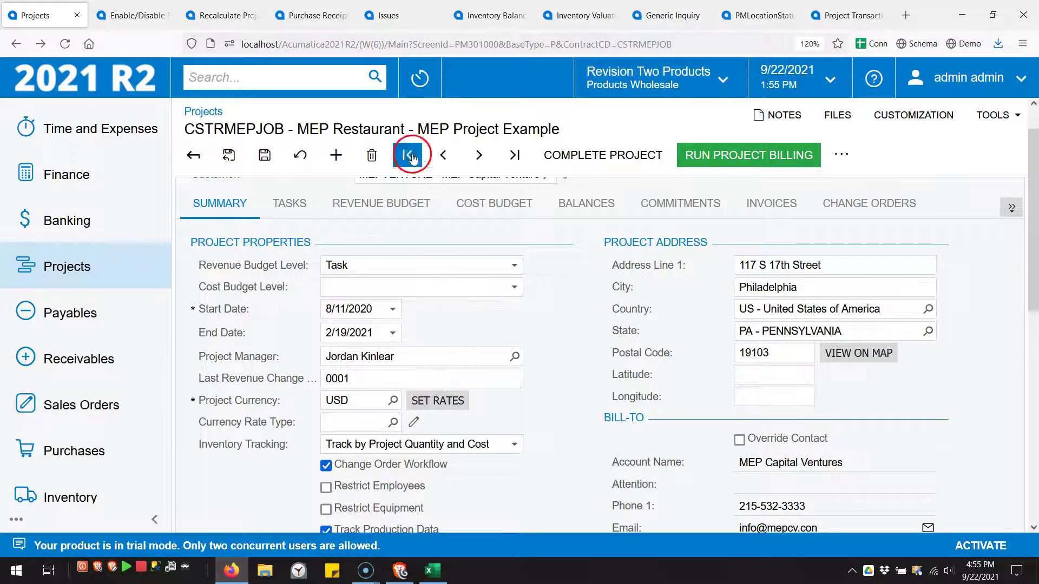
Start a new purchase receipt from vendor Goto Vendor Inc.
click(324, 17)
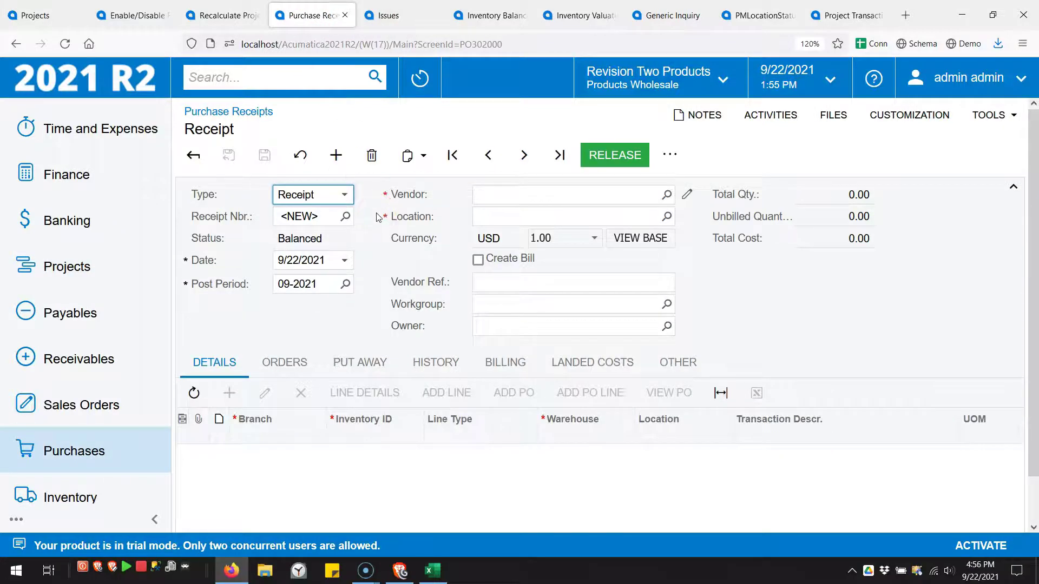
click(667, 194)
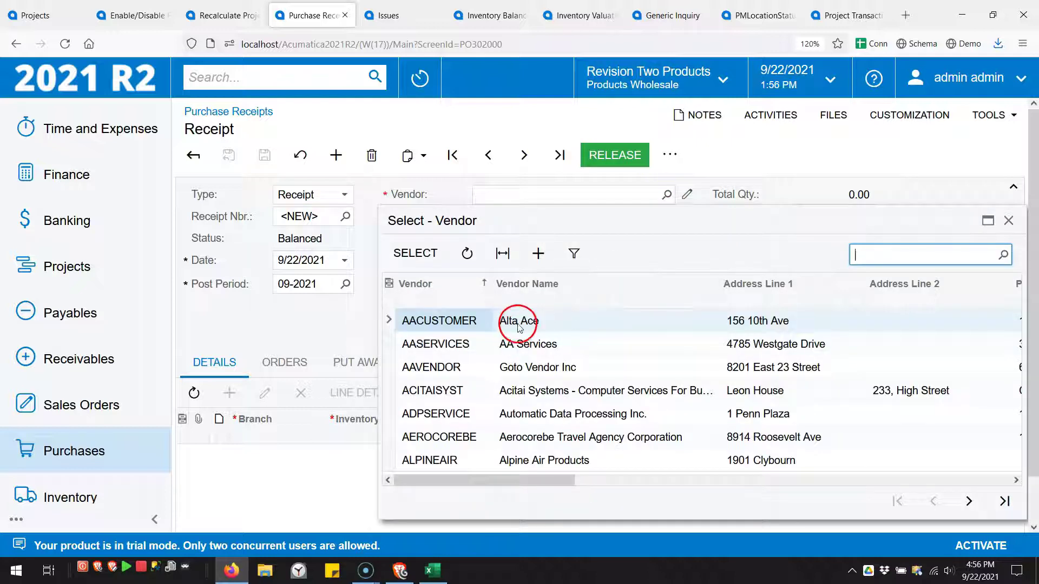
click(523, 373)
double_click(523, 373)
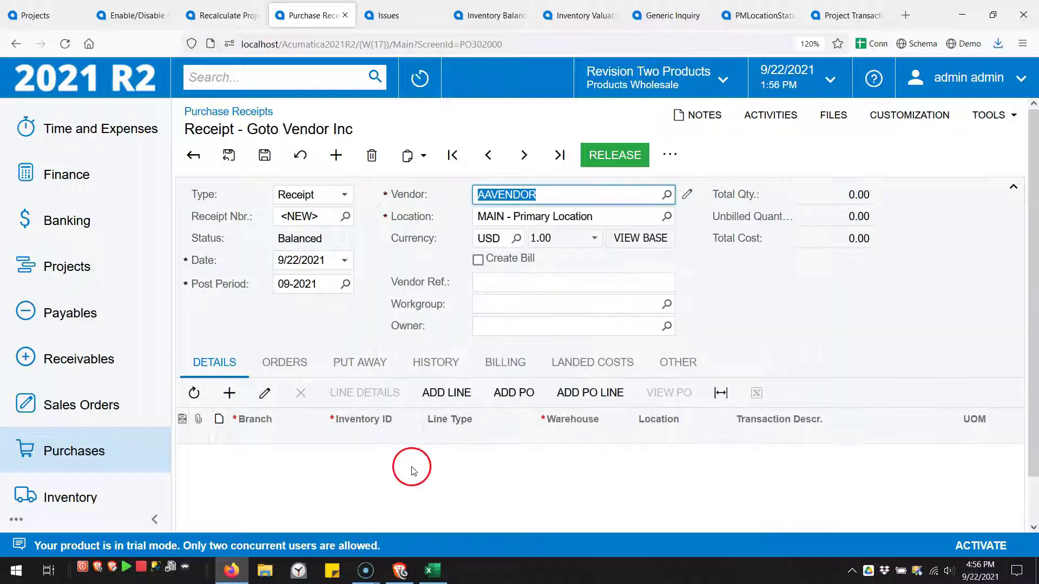
Add an Acer Laptop Computer (AACOMPUT01) line at location RECEIVING with quantity 1.
click(379, 459)
click(388, 458)
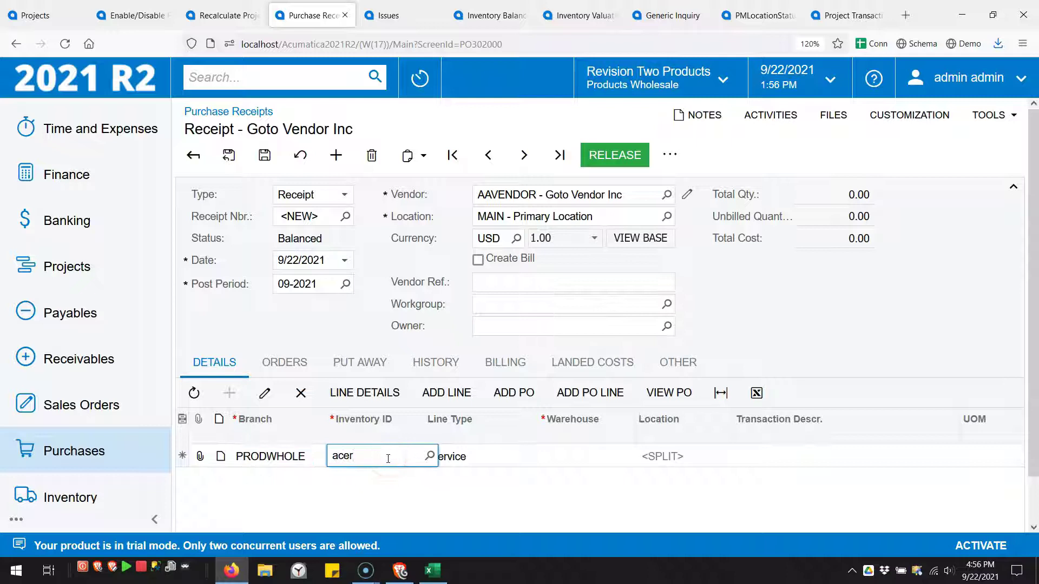
click(395, 433)
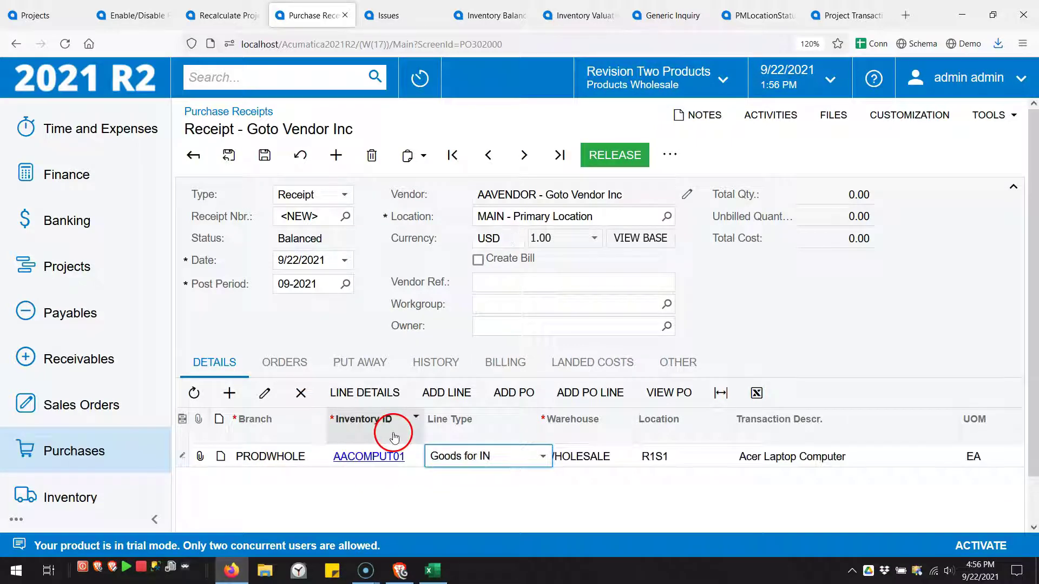
click(673, 456)
text(recei)
key(Tab)
key(Tab)
key(Tab)
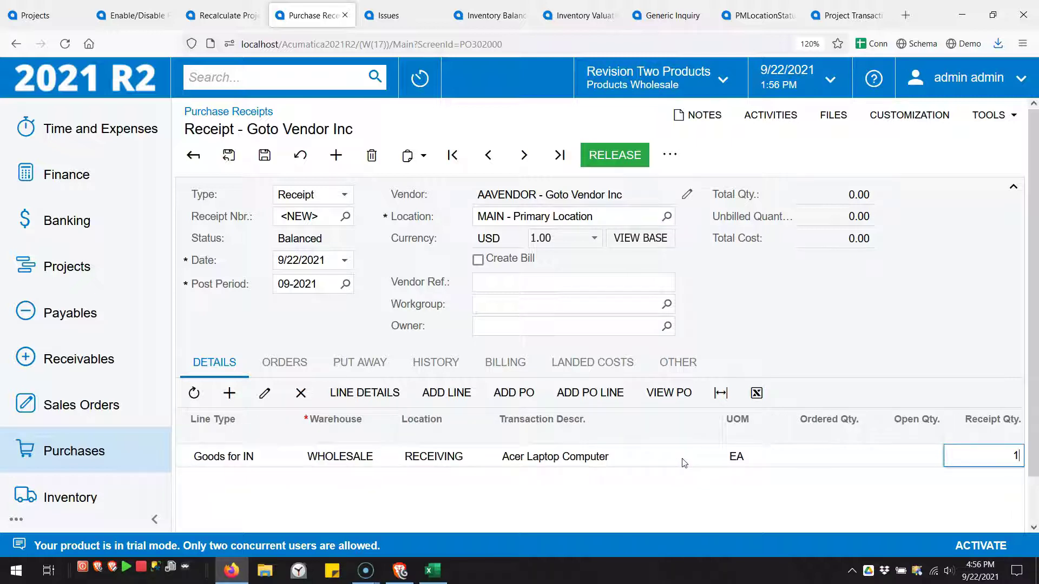
key(Tab)
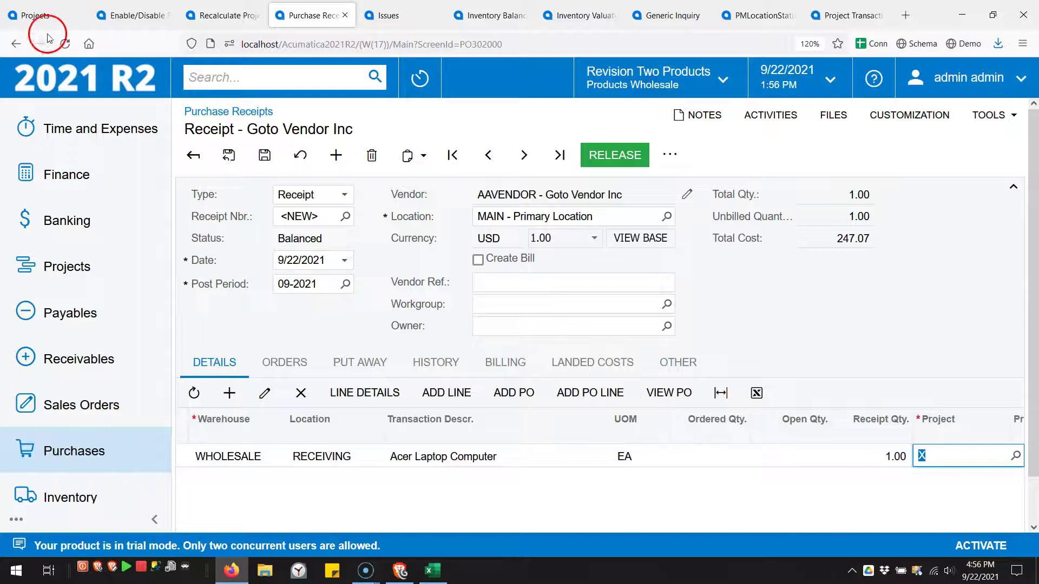
Charge the line to project CSTRMEPJOB task 02 at a 10,000 unit cost and save.
click(43, 22)
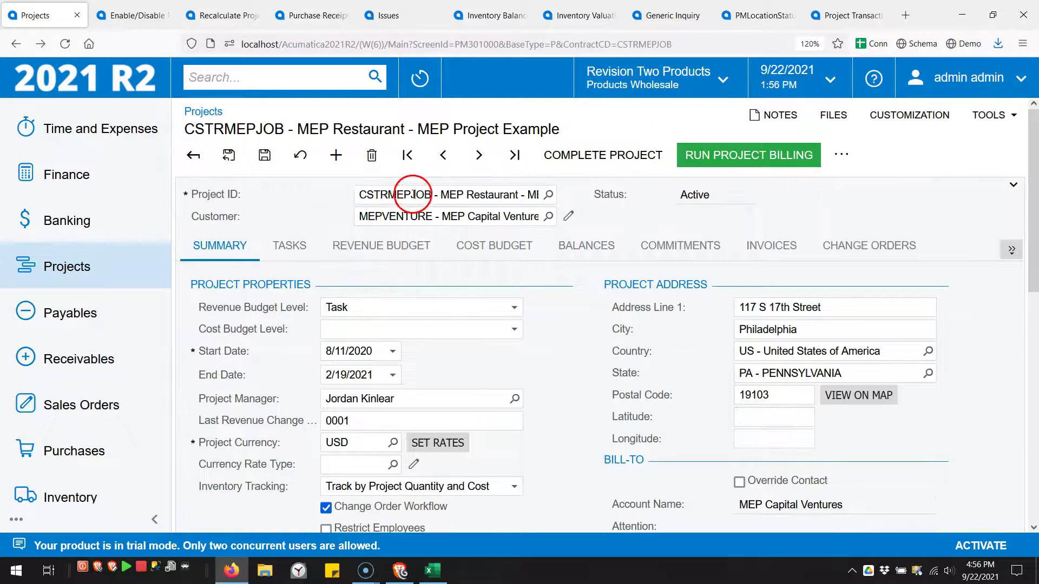
click(303, 17)
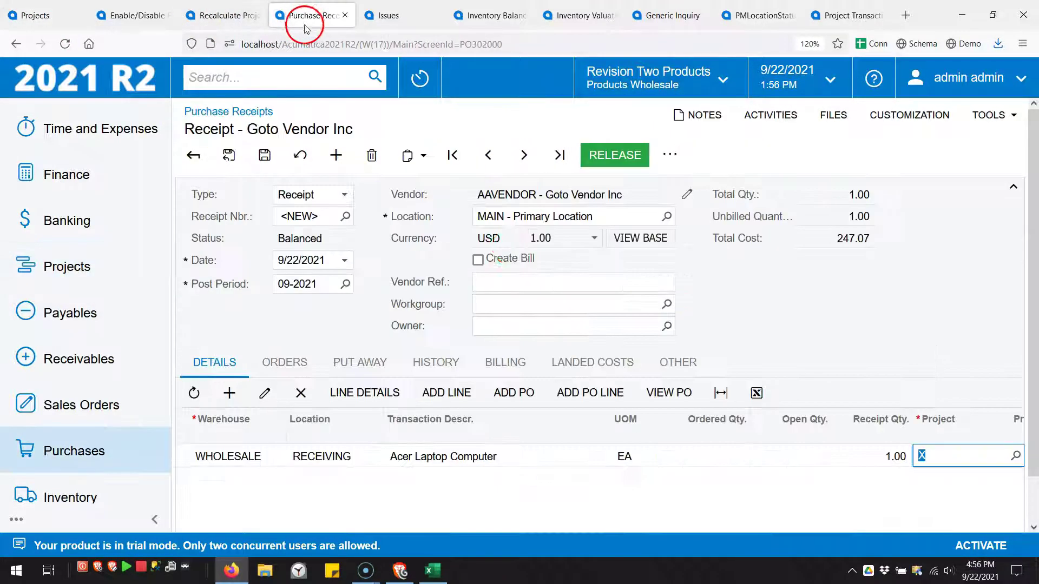
key(Tab)
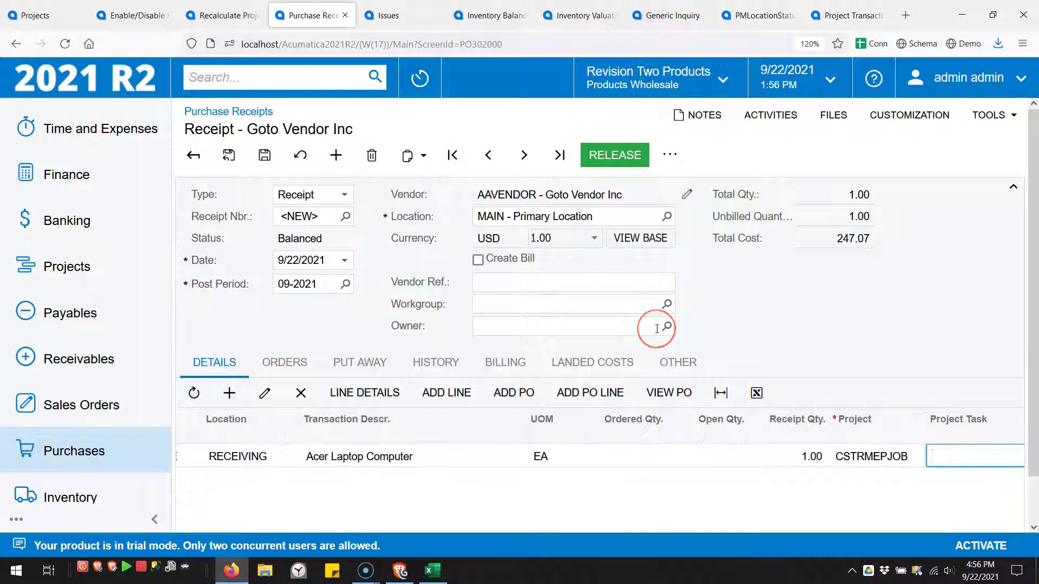
key(Tab)
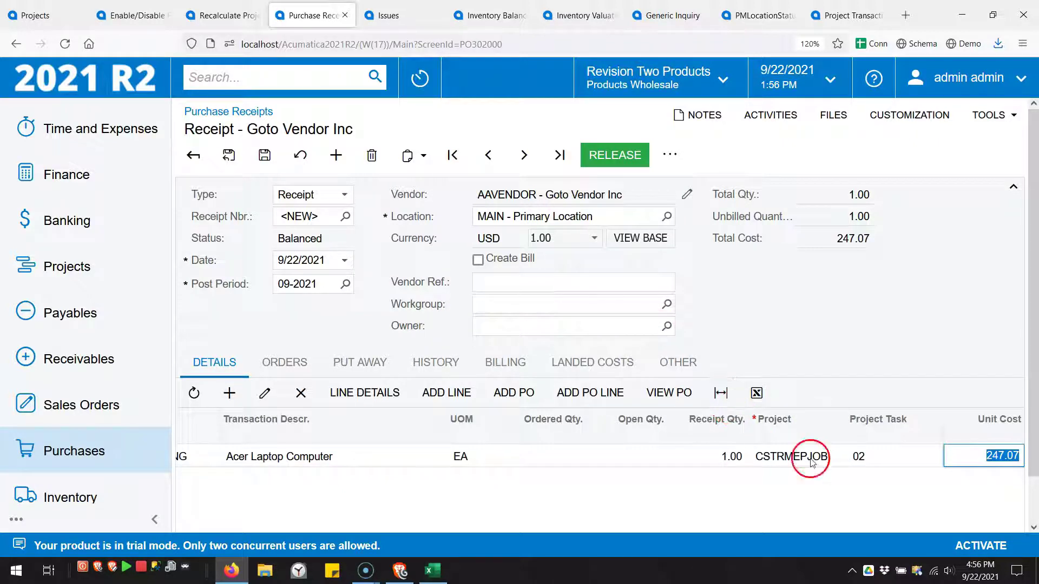
drag(509, 522, 639, 524)
click(736, 434)
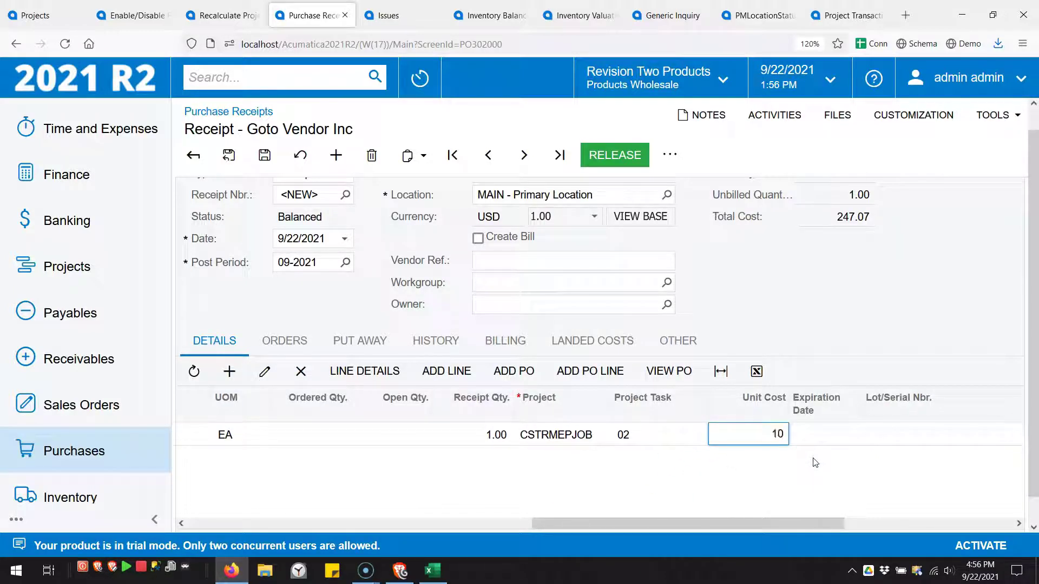
key(Tab)
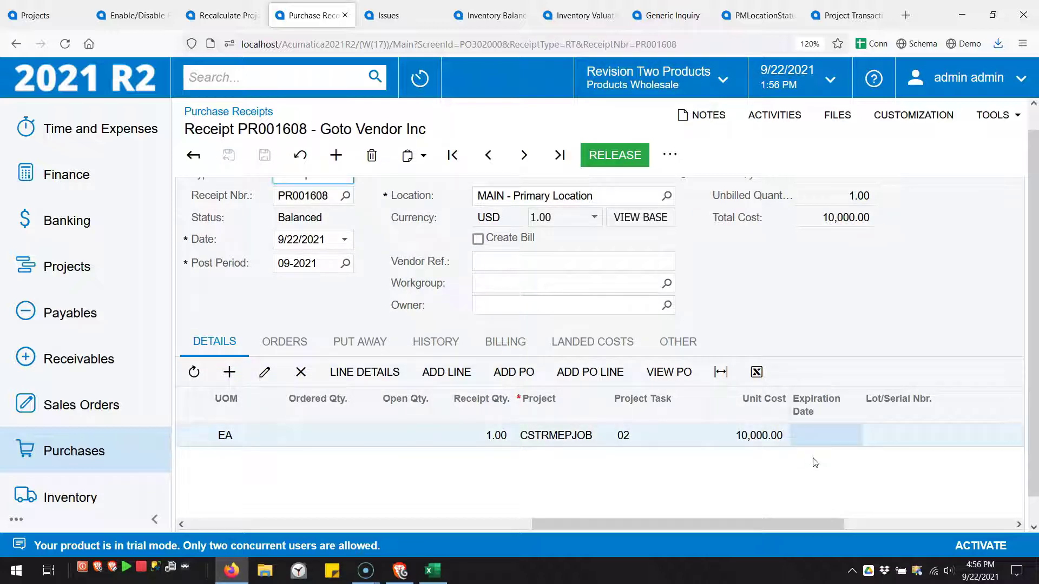
click(759, 327)
scroll(761, 331, up, 1)
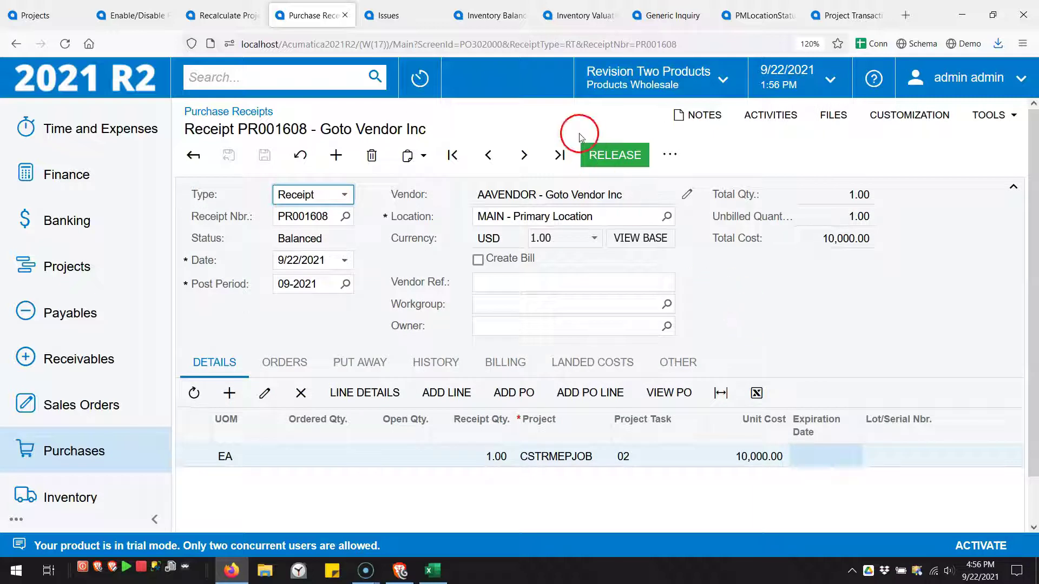
Refresh Inventory Balance to see RECEIVING's 1.00 from PO Receipts, then refresh Inventory Valuation (77,250 total).
click(491, 16)
click(227, 156)
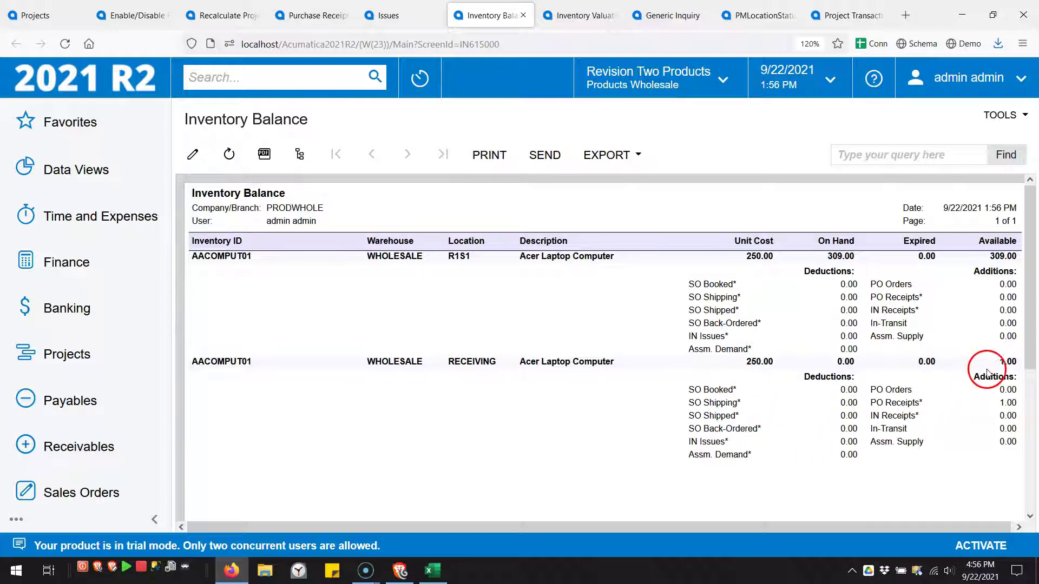
double_click(850, 362)
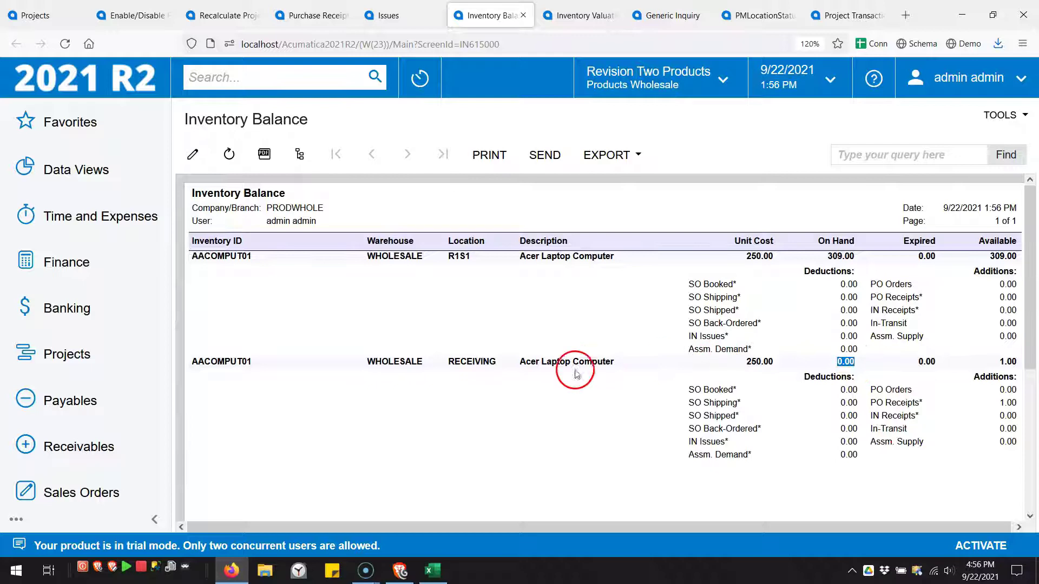
double_click(464, 362)
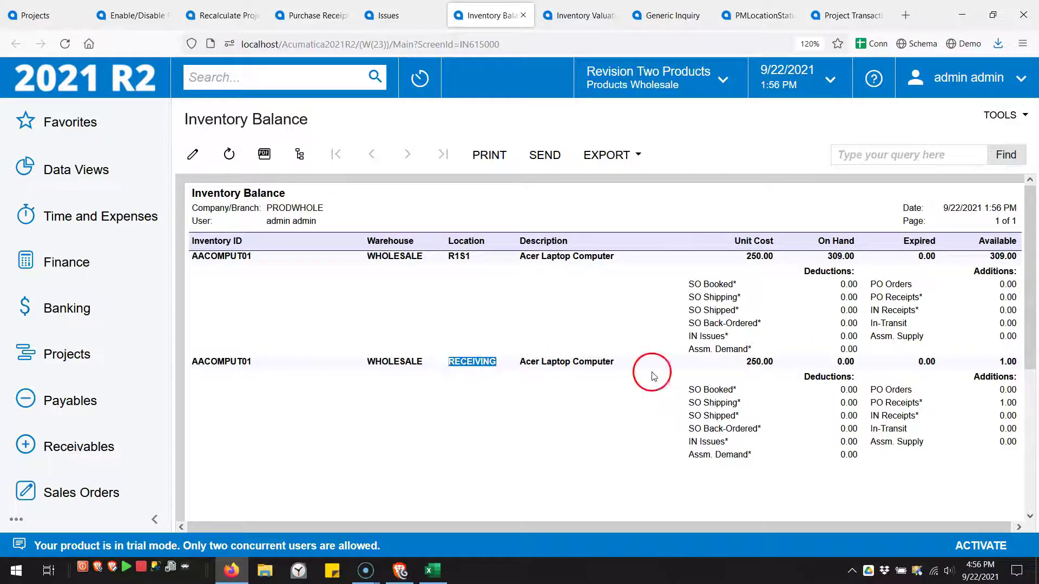
double_click(1007, 362)
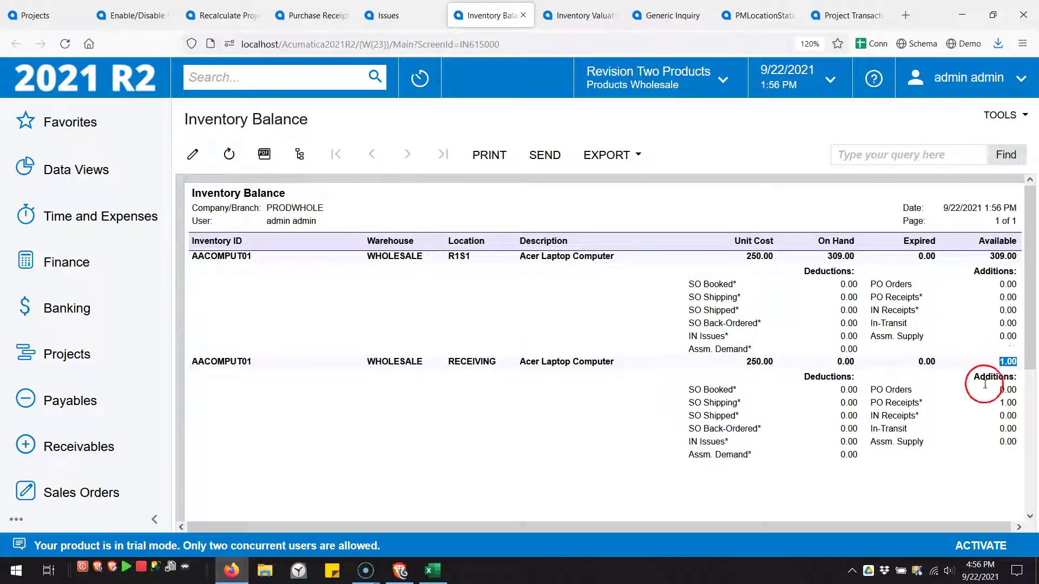
triple_click(882, 402)
triple_click(1011, 403)
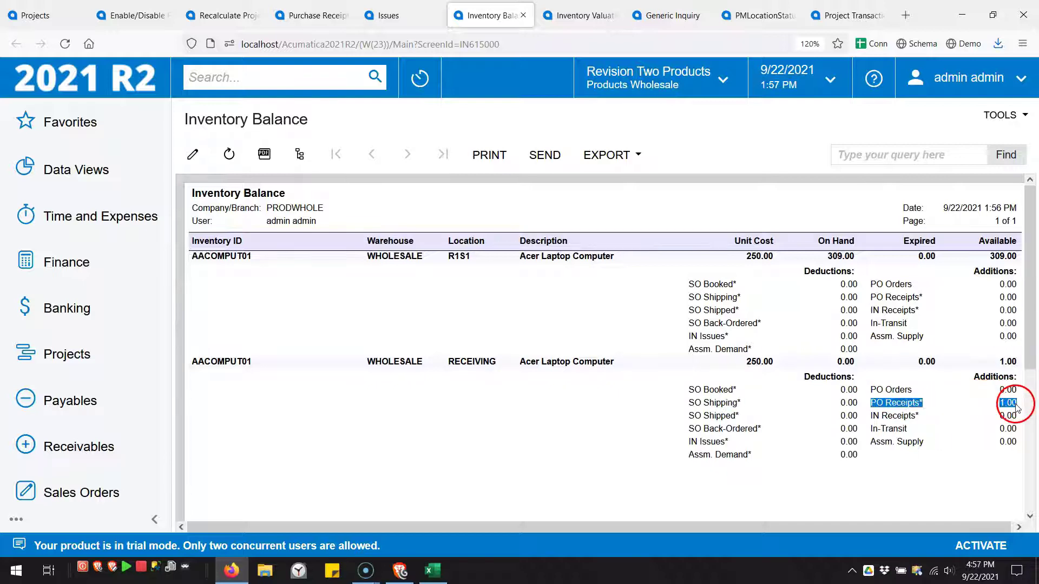
click(589, 22)
click(227, 154)
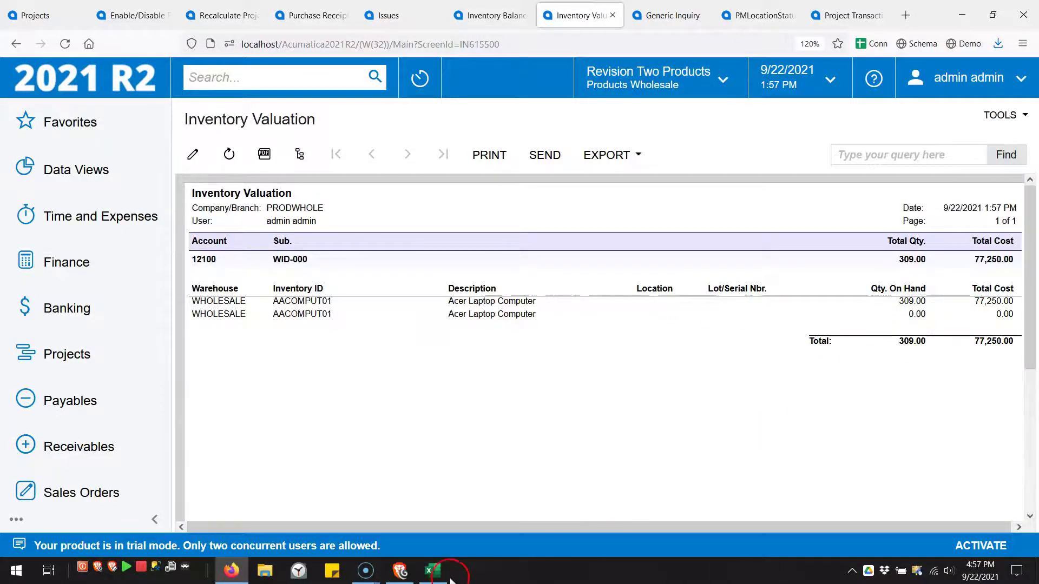
Enter the 77250 total cost in Excel cell A3.
click(433, 570)
drag(352, 6, 172, 269)
key(Escape)
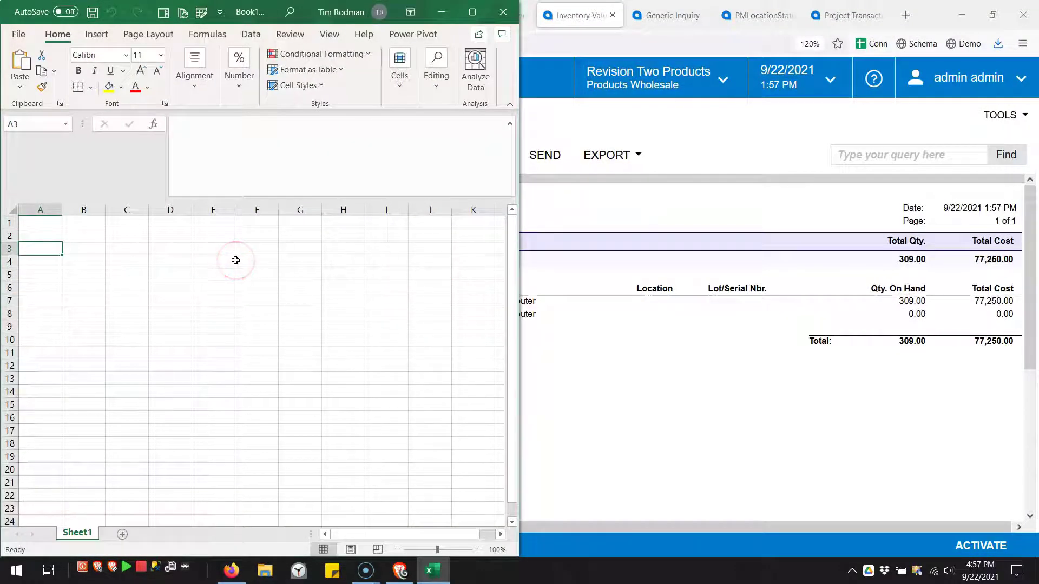
text(7250)
key(Return)
key(Up)
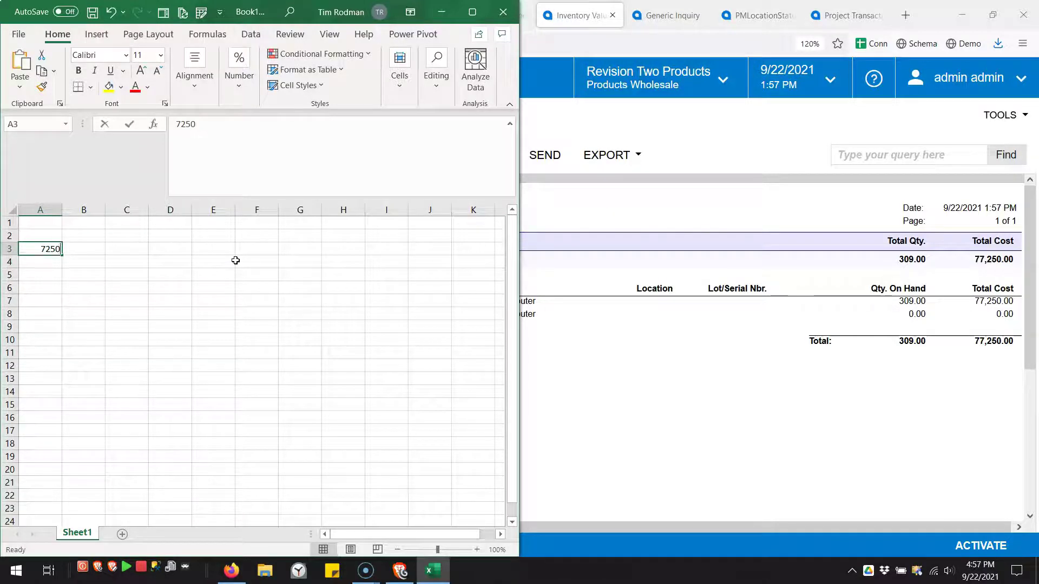
text(77250)
key(Return)
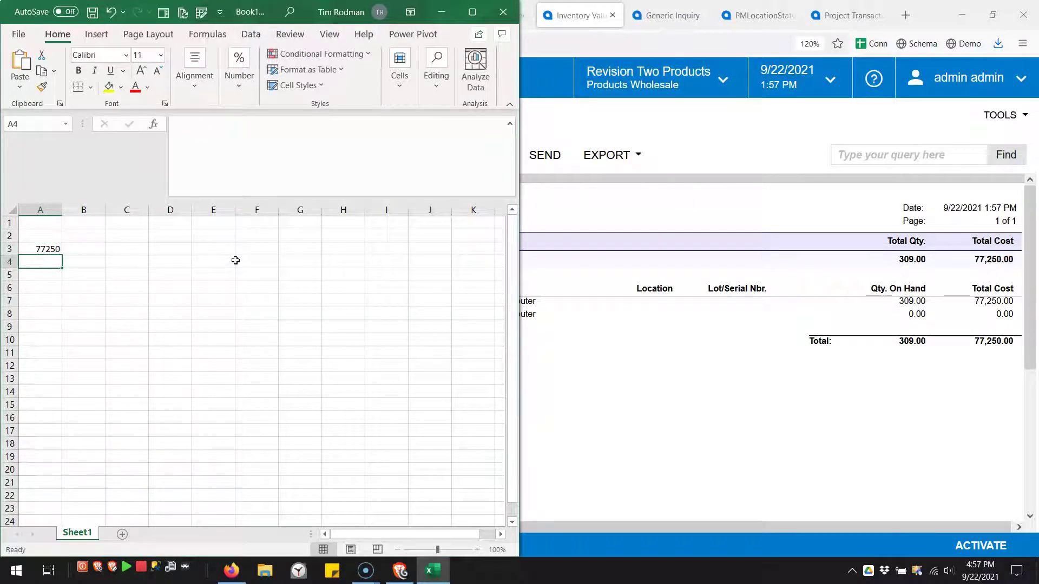
Enter 309 in A4 and =A3/A4 in A5, giving a 250 unit cost.
text(309)
key(Return)
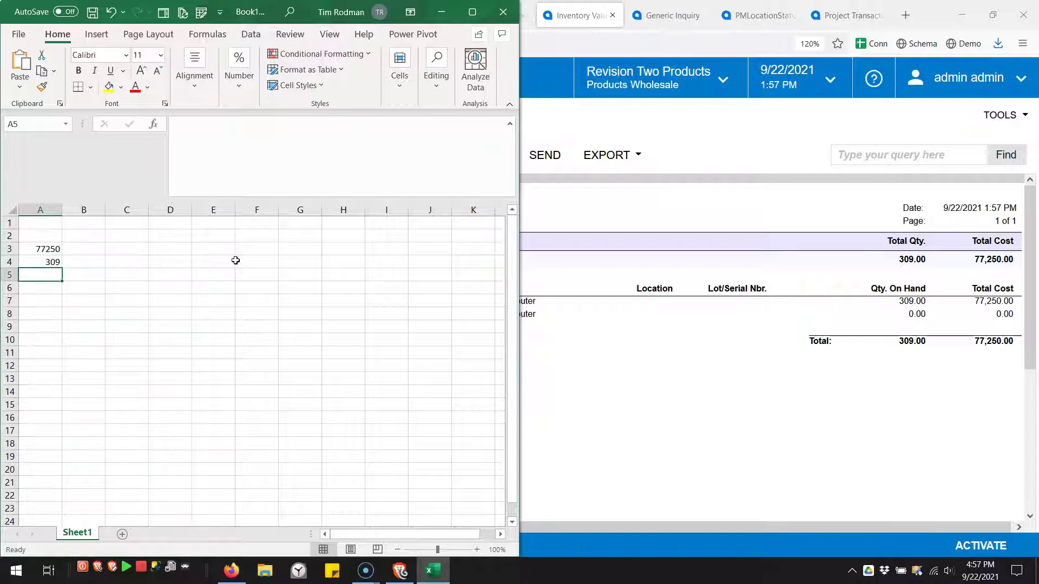
text(=)
key(Up)
key(Up)
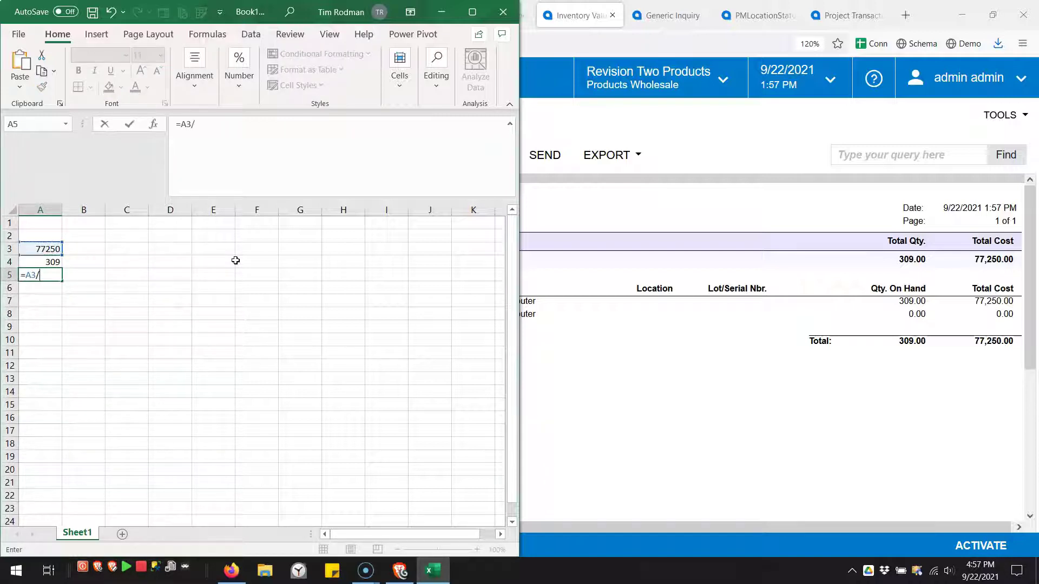
text(/)
key(Up)
key(Return)
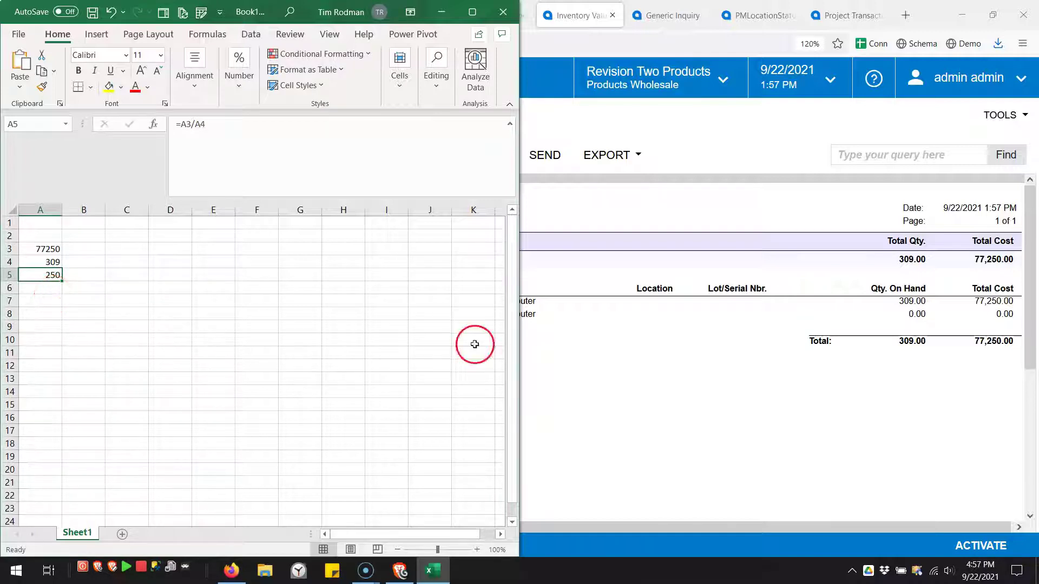
click(701, 327)
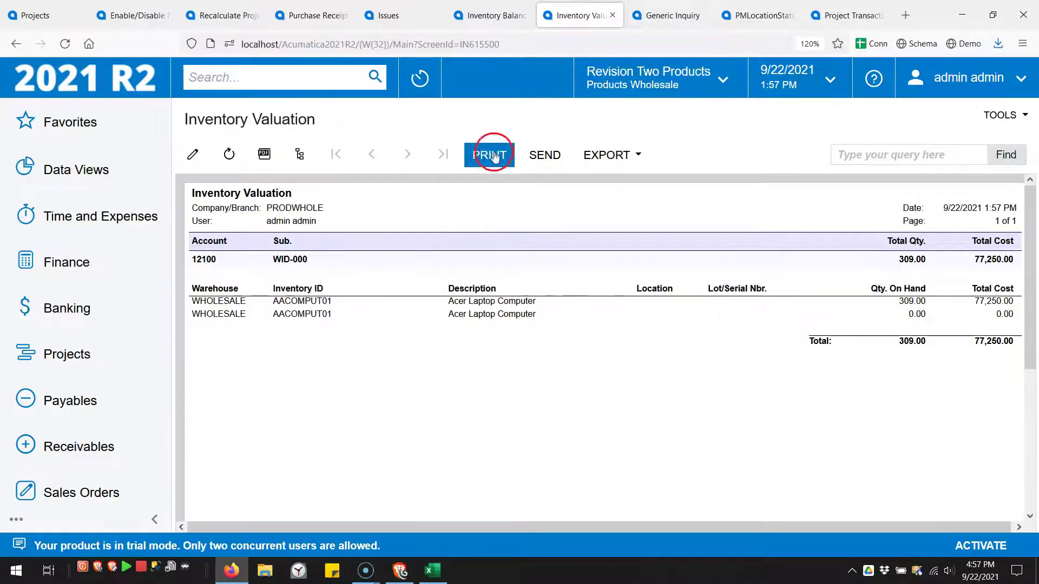
From receipt PR001608, check the AACOMPUT01 stock item uses Average valuation, then close it.
click(293, 21)
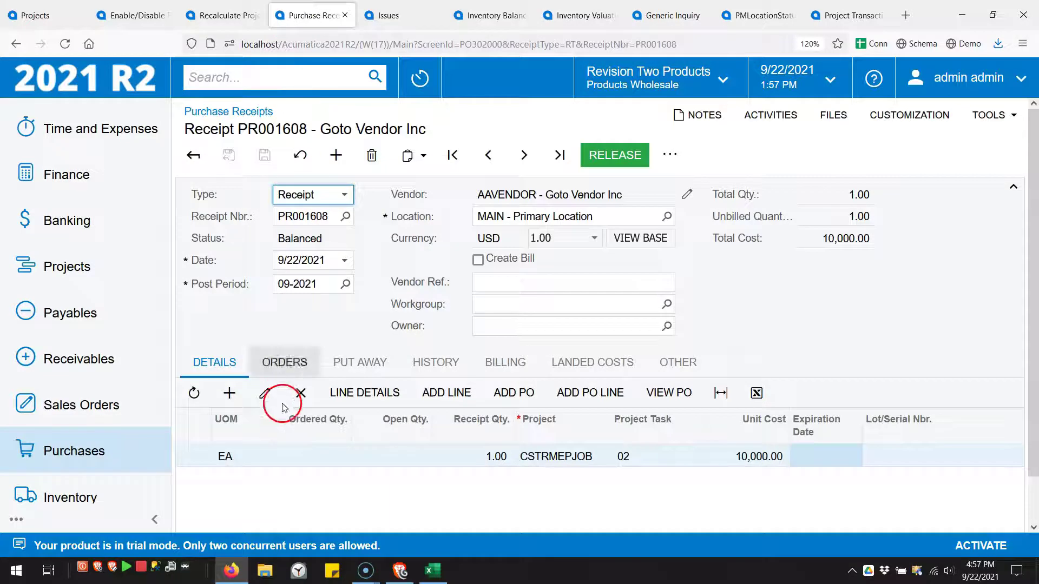
scroll(1028, 449, down, 1)
drag(684, 504, 302, 476)
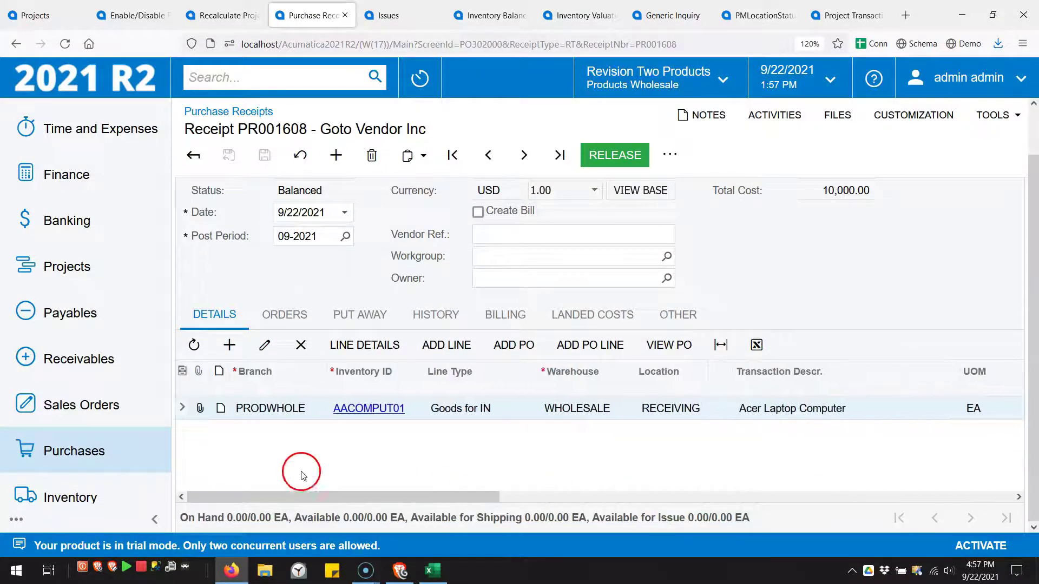
click(378, 411)
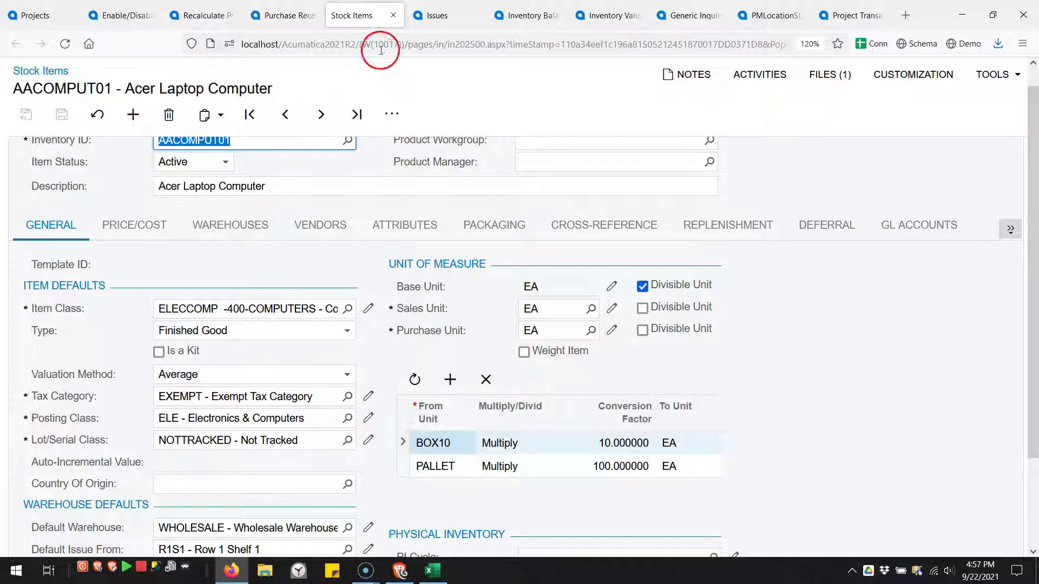
click(393, 15)
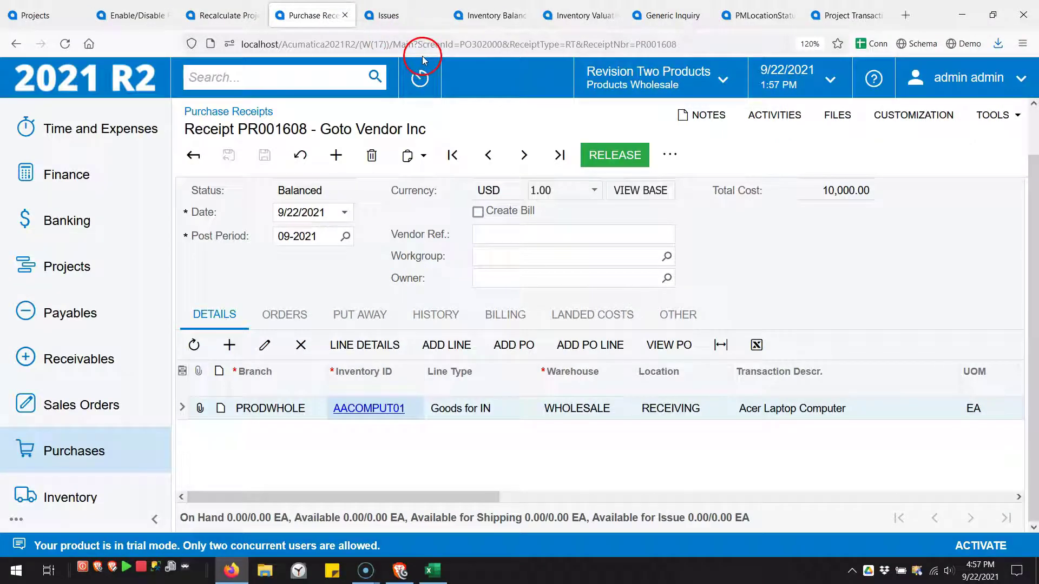
Release purchase receipt PR001608 and dismiss the completion notice.
scroll(728, 264, up, 2)
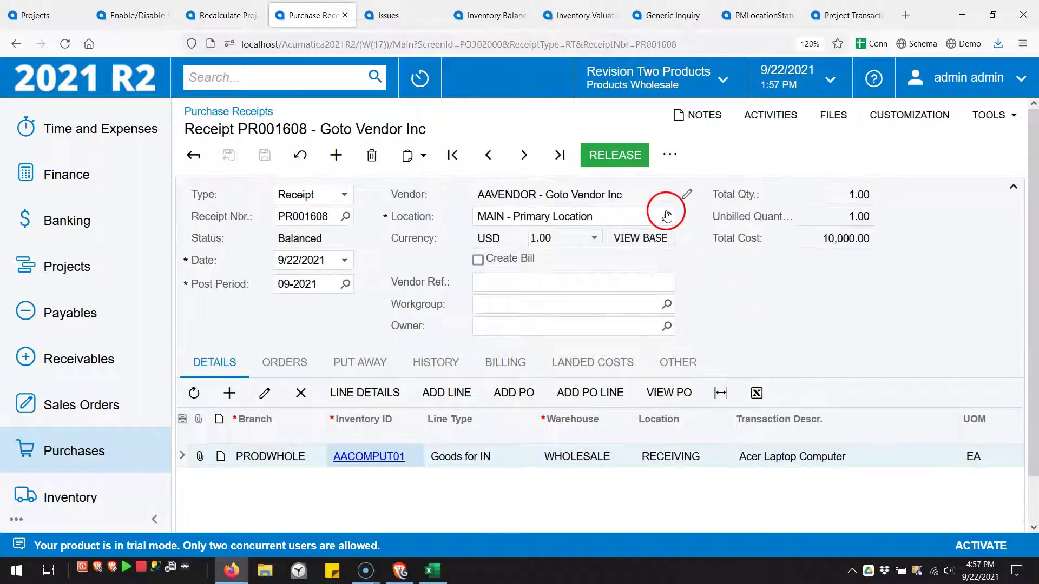
click(607, 155)
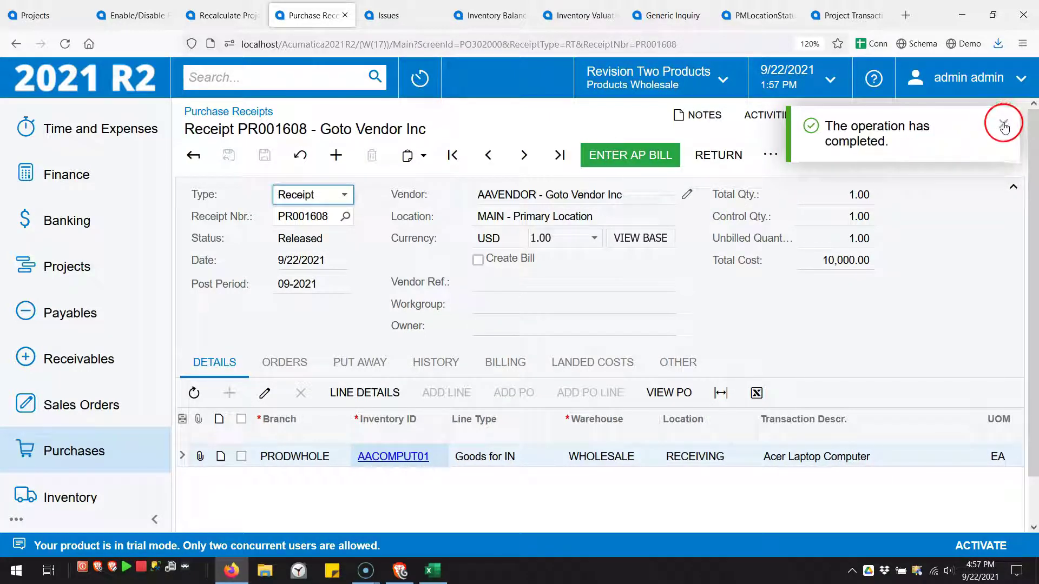
click(479, 18)
Refresh Inventory Balance, noting RECEIVING's 1.00 on hand and available, PO Receipts 0.00.
click(229, 154)
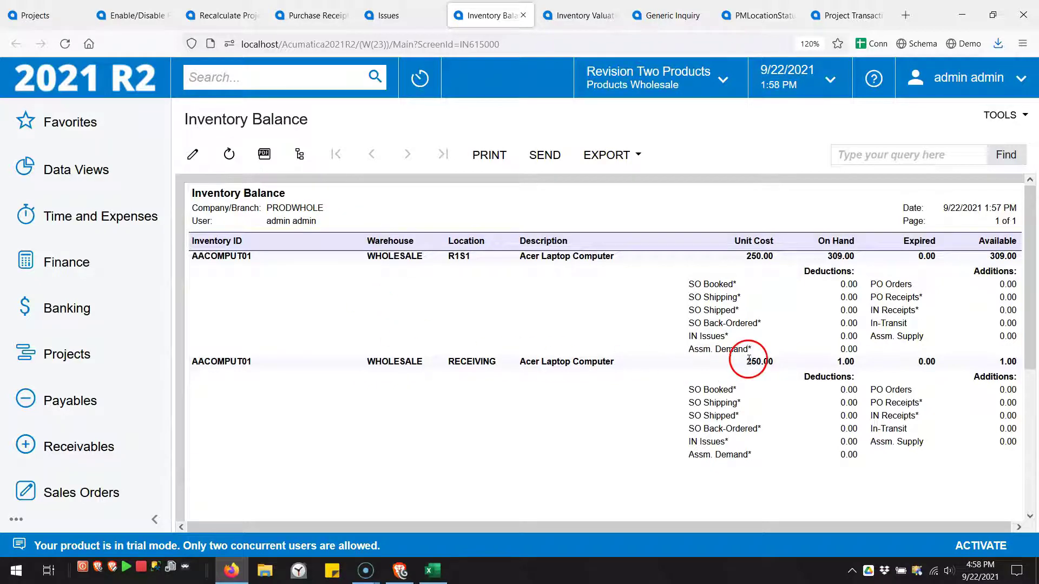
double_click(845, 363)
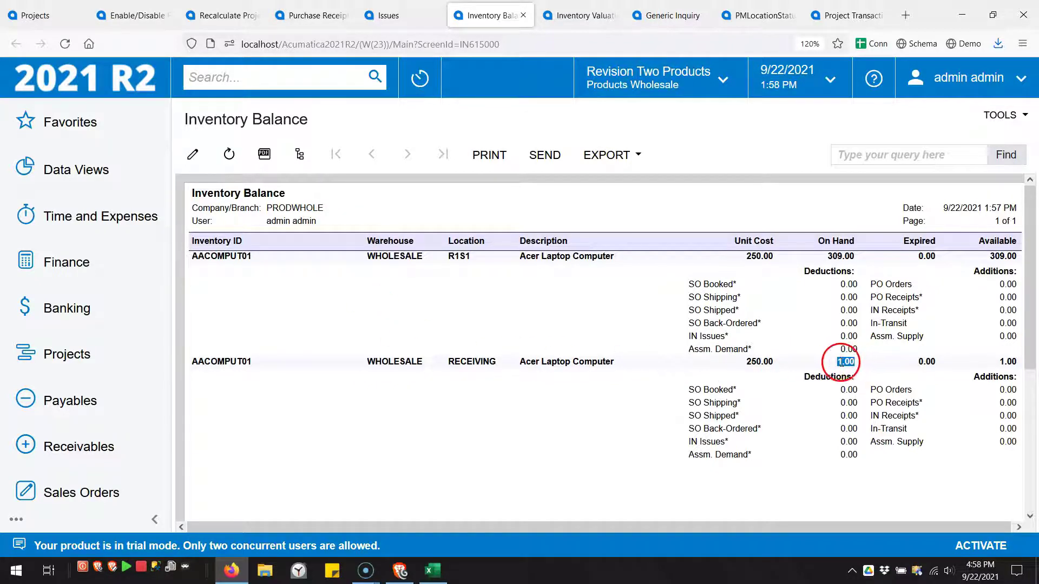
double_click(1007, 362)
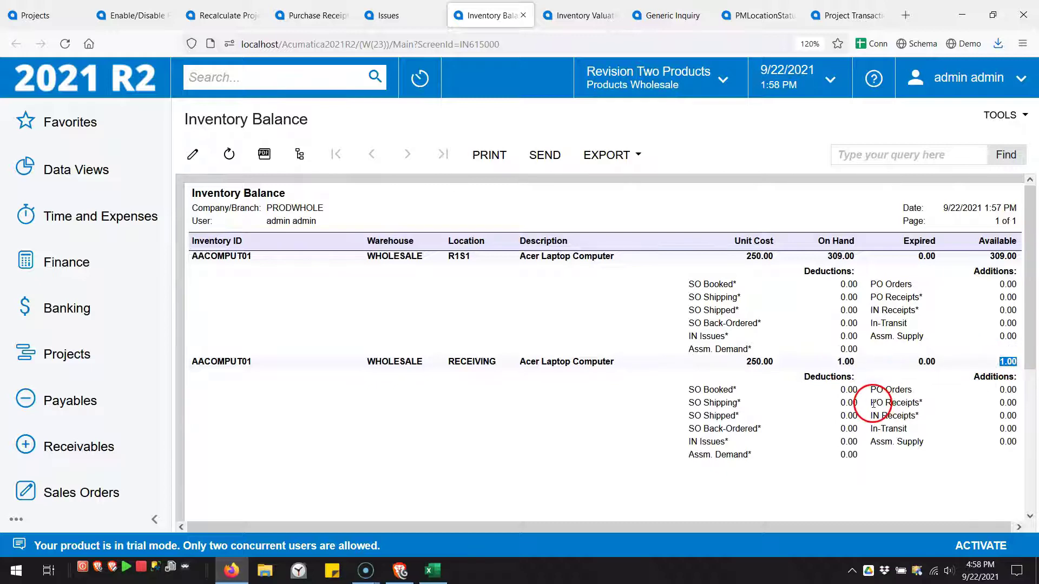
drag(873, 404, 1012, 401)
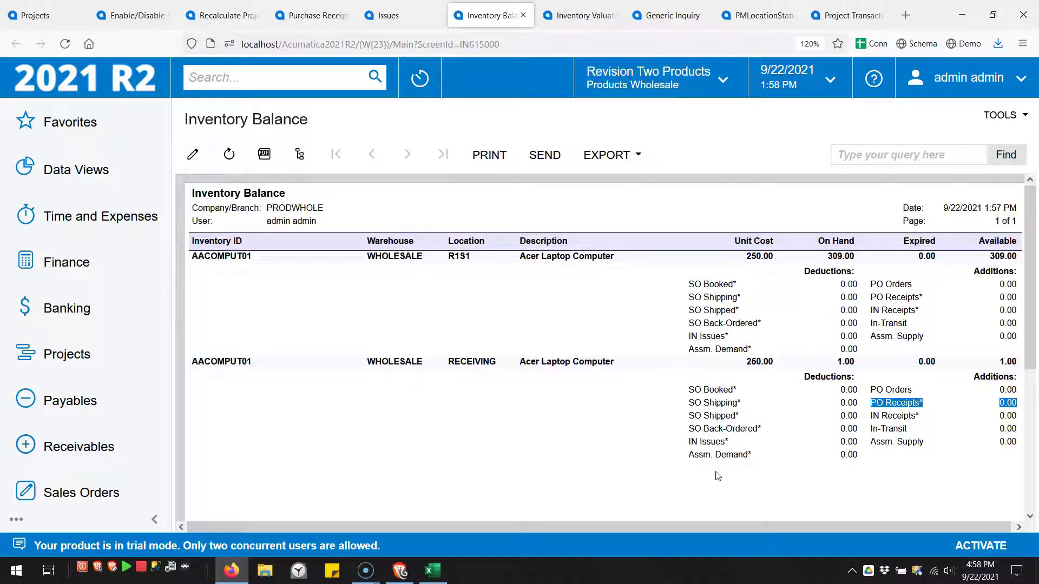
click(764, 444)
click(777, 413)
Refresh Inventory Valuation and compare the 309.00 / 77,250.00 row with the new 1.00 / 10,000.00 row.
click(573, 21)
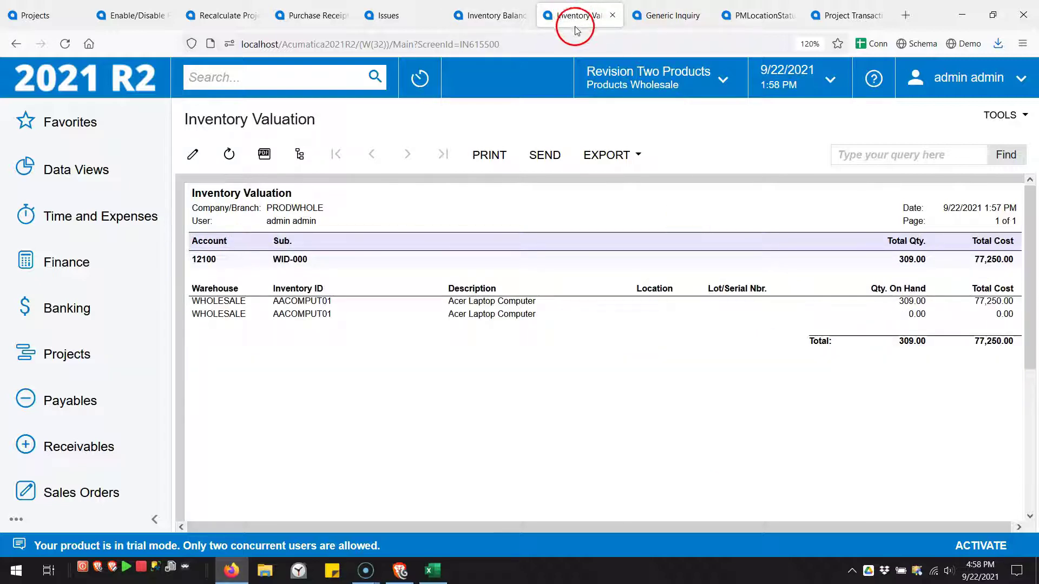
click(228, 156)
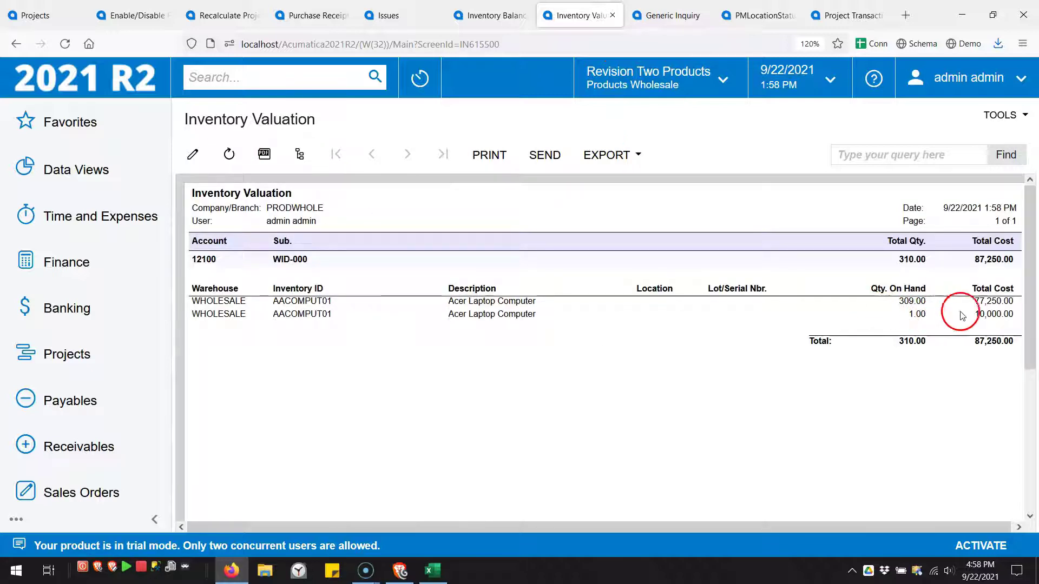
drag(900, 303, 987, 303)
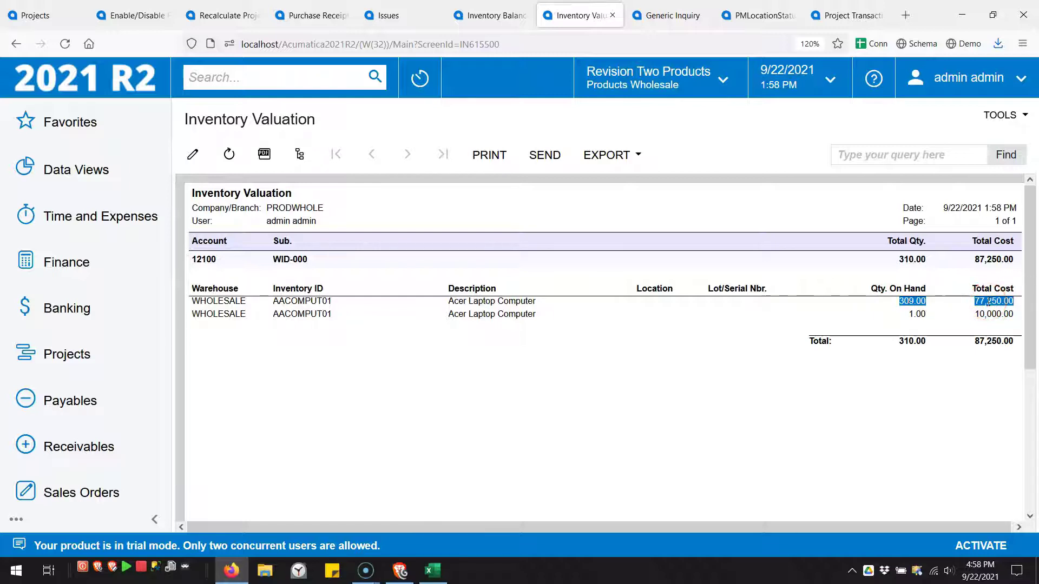
drag(928, 313, 1010, 318)
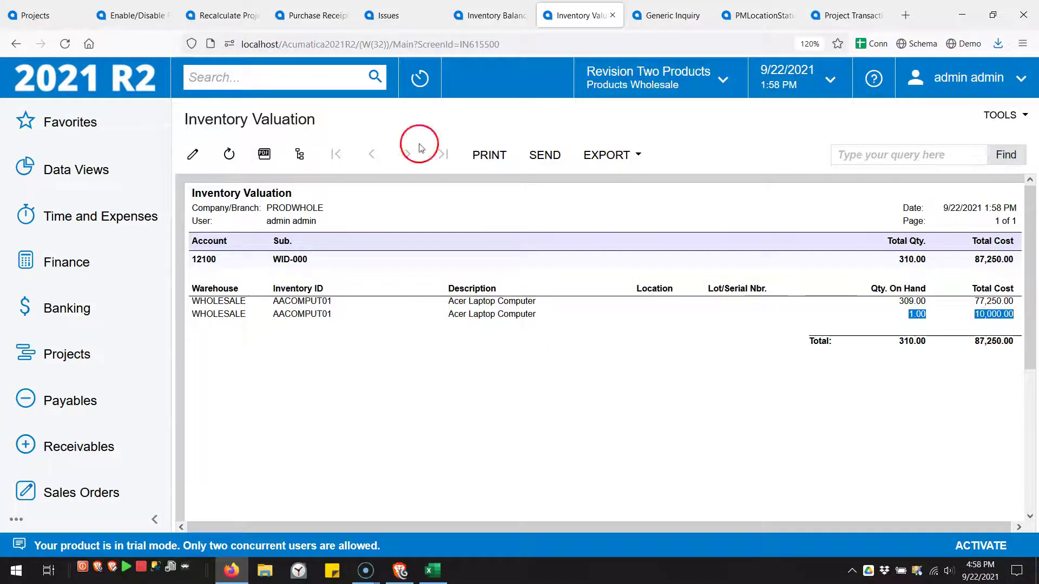
click(61, 14)
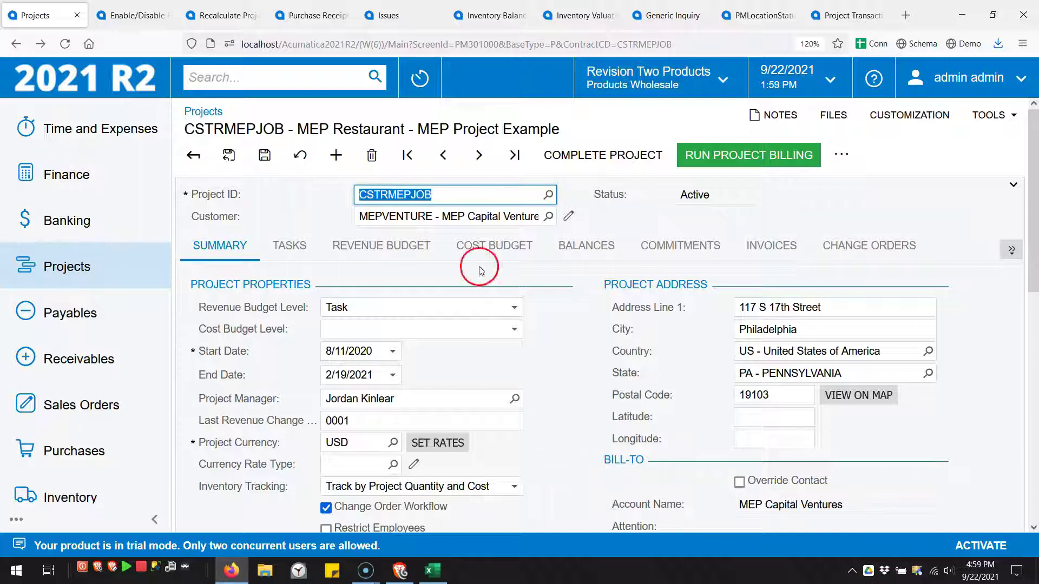
On receipt PR001608, check the line's WHOLESALE warehouse and RECEIVING location.
click(302, 17)
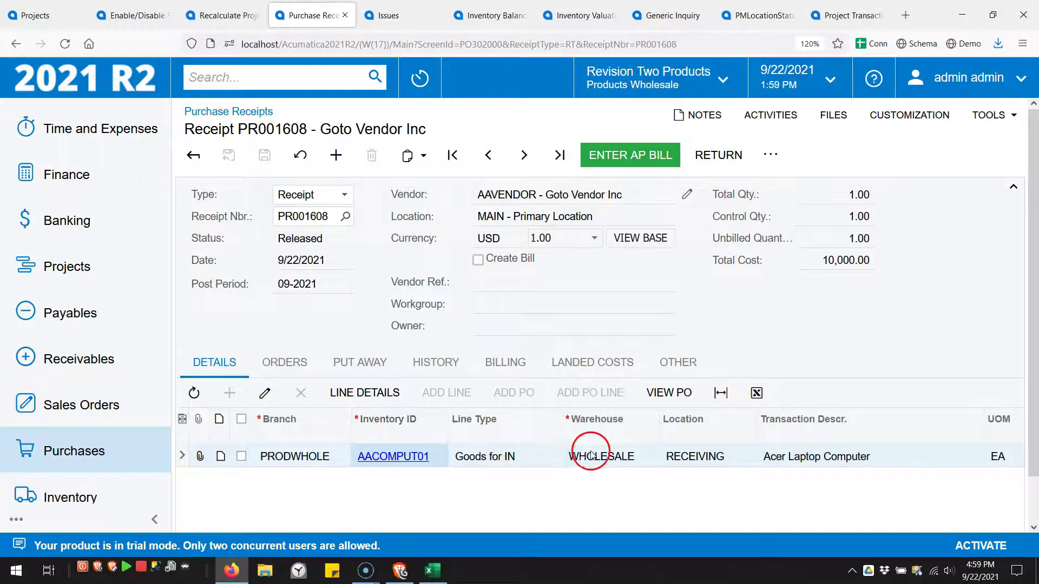
click(612, 461)
click(678, 458)
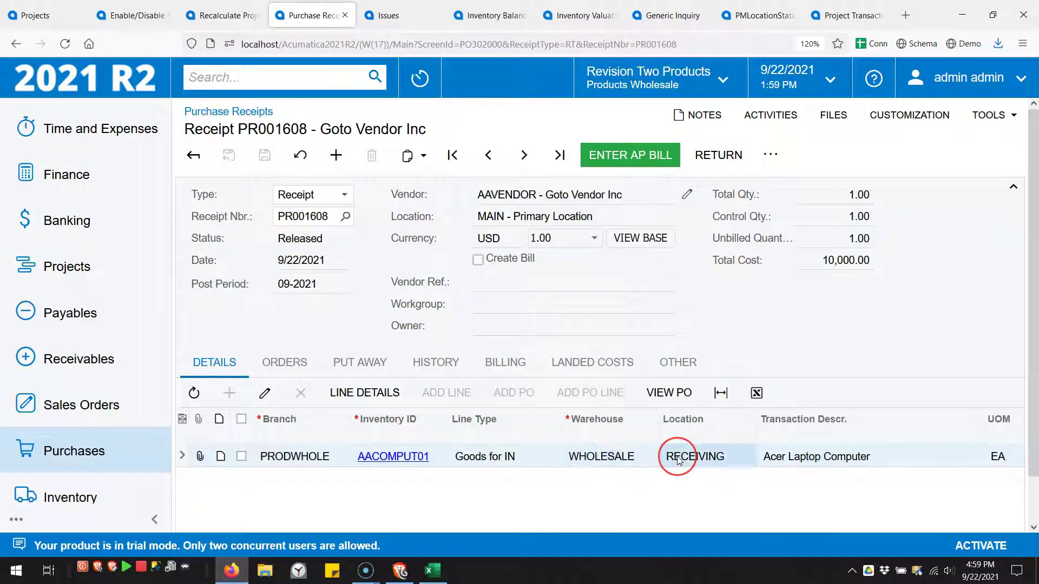
click(679, 459)
click(577, 17)
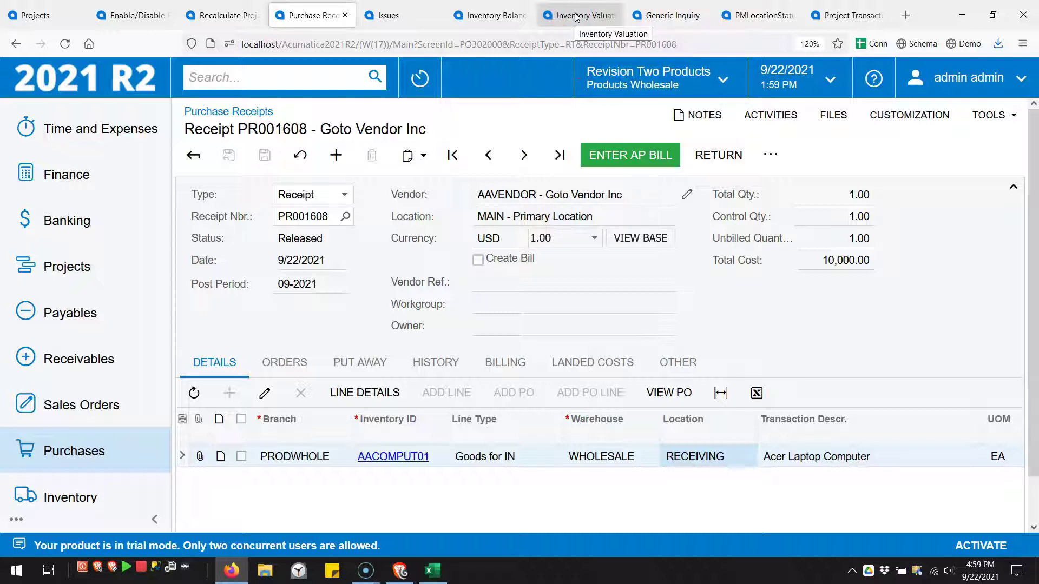
Review project CSTRMEPJOB's Inventory Tracking options, then return to the Inventory Valuation report.
click(57, 15)
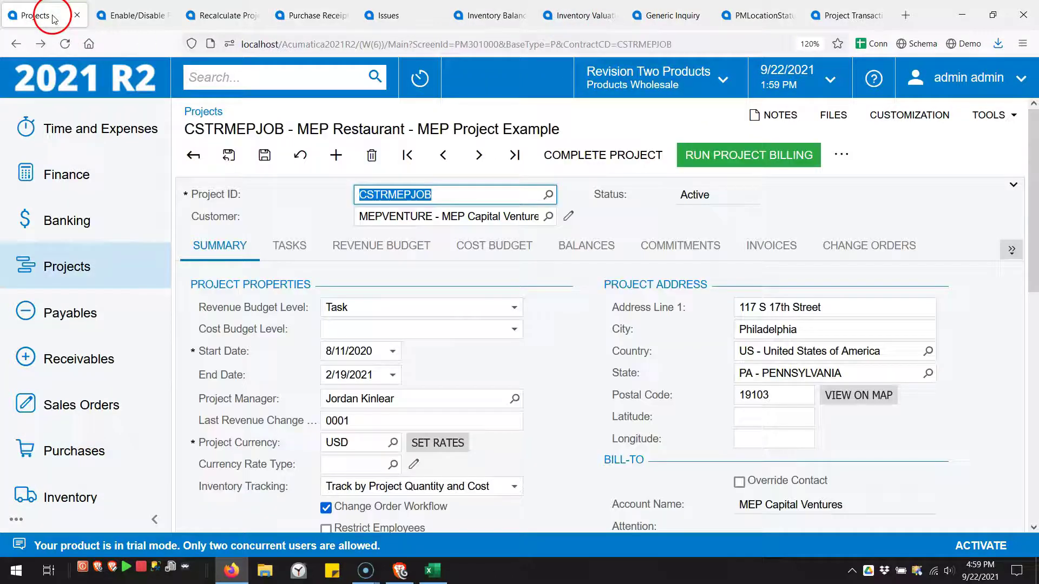
click(371, 496)
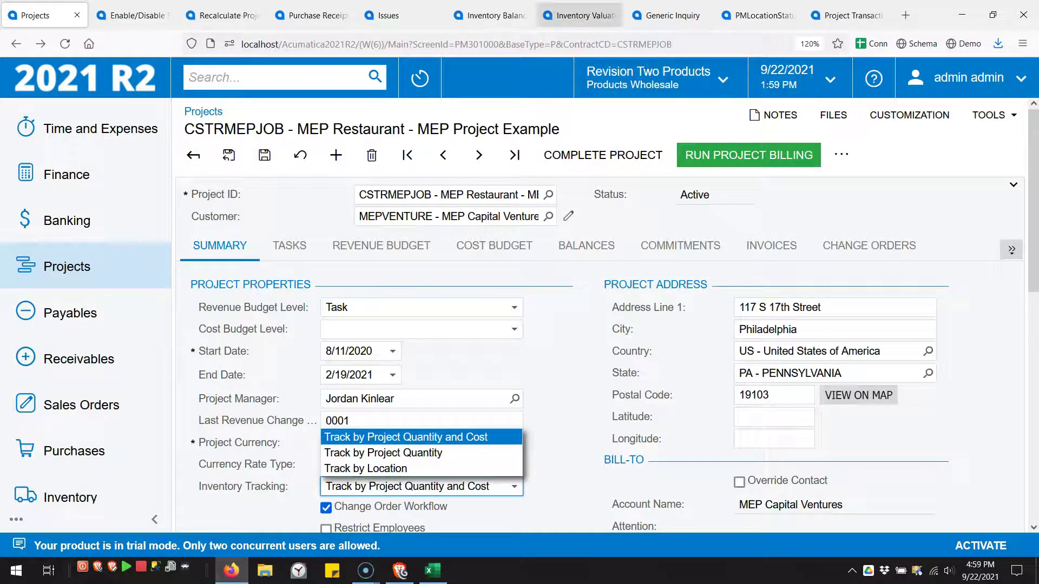
click(576, 8)
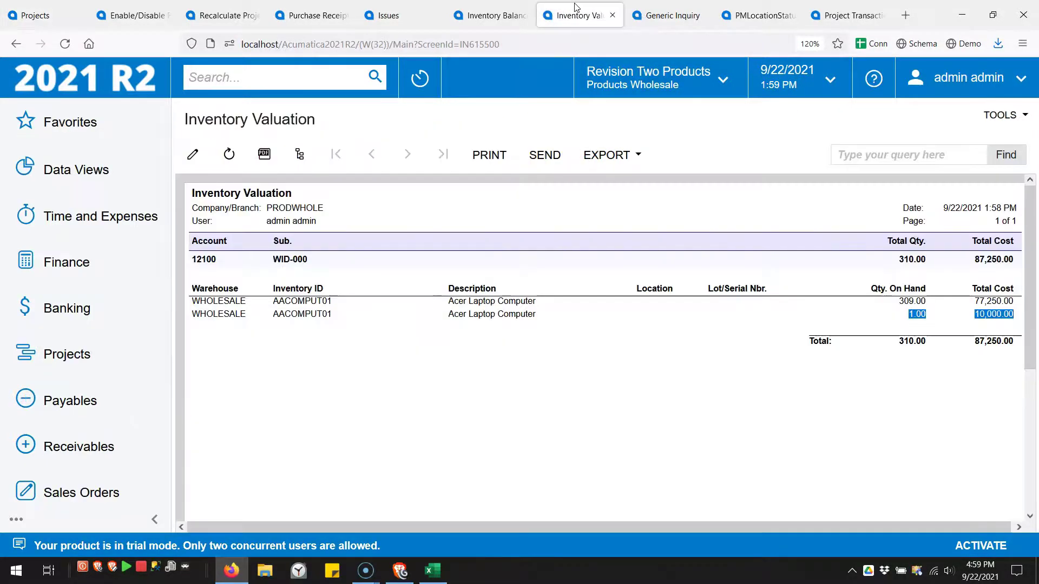
Review the generic inquiry's source tables, AACOMPUT01 filter condition and result columns.
click(656, 18)
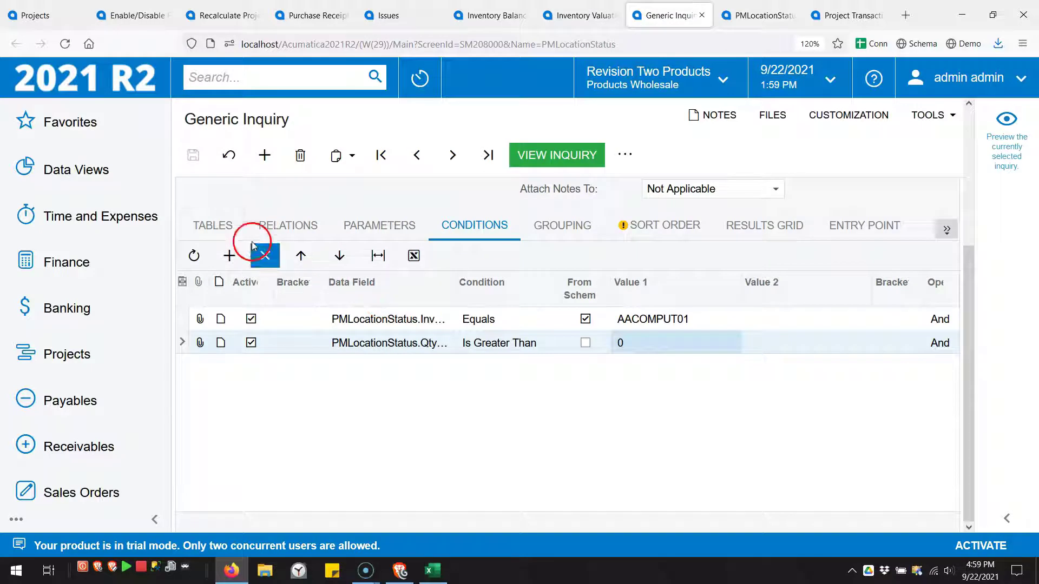
click(219, 227)
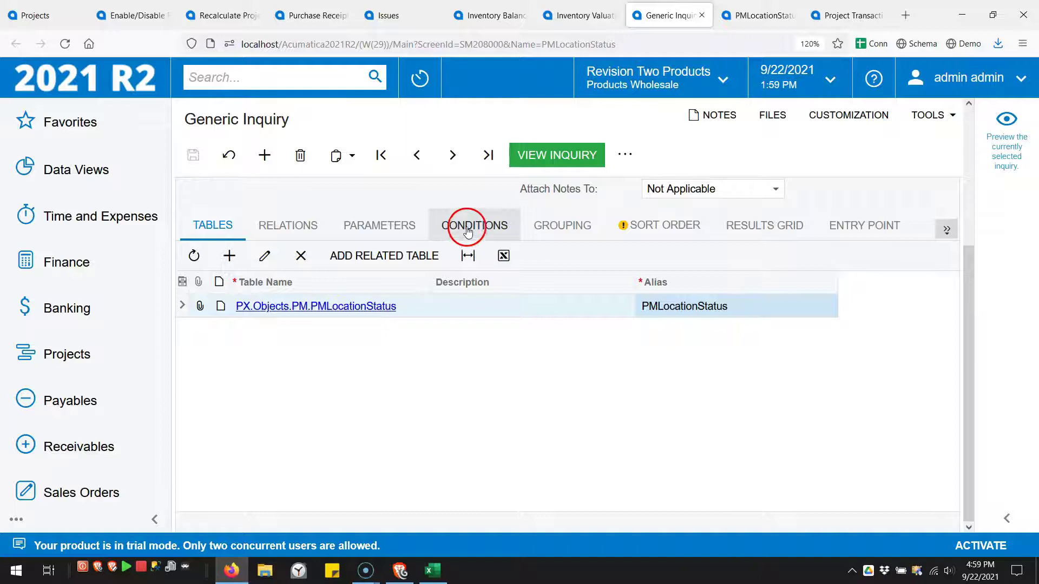
click(470, 226)
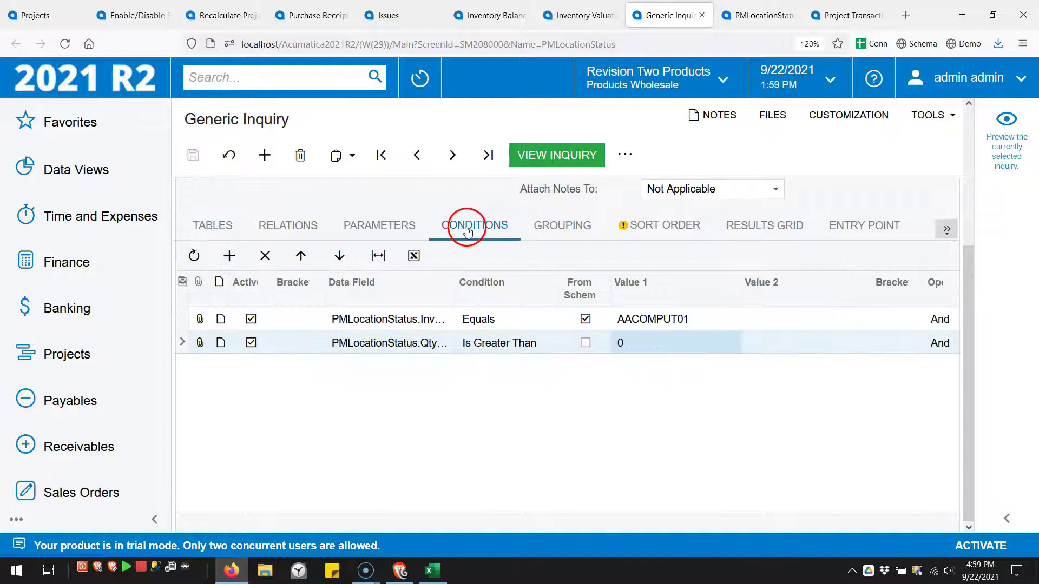
click(655, 323)
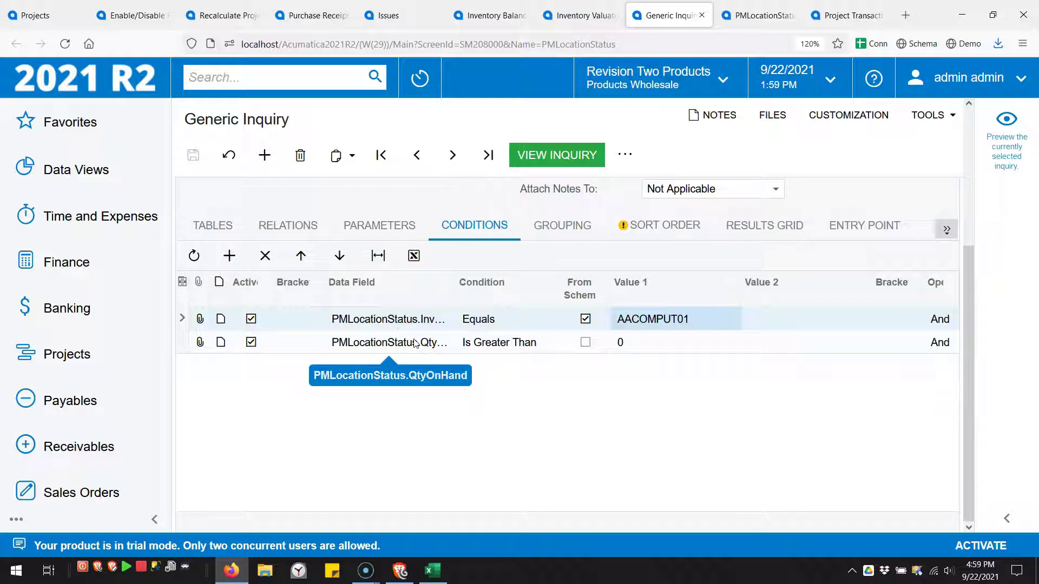
click(753, 228)
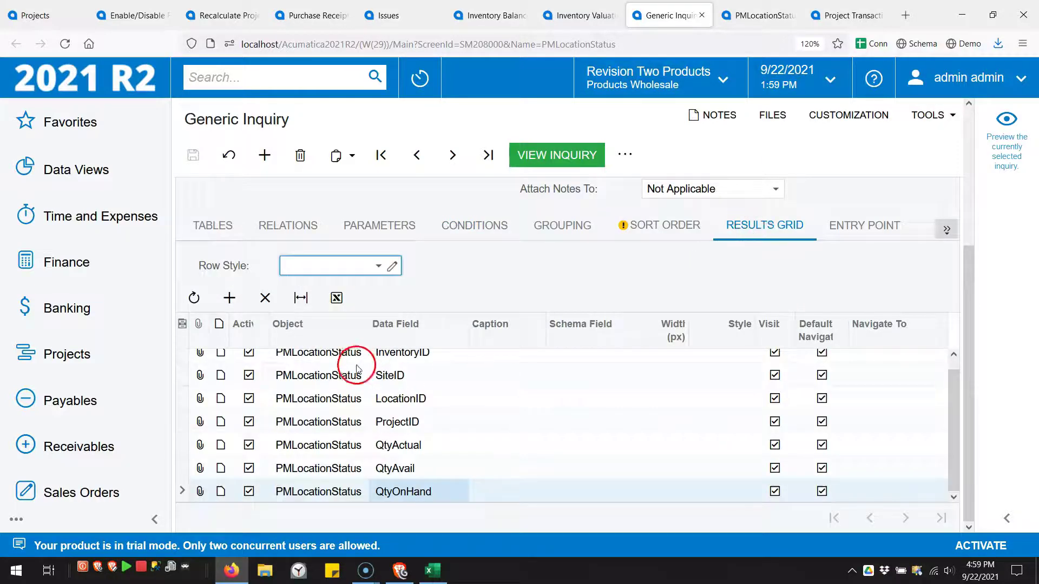
Refresh the PMLocationStatus results and select the RECEIVING / CSTRMEPJOB row showing 1.00.
click(737, 17)
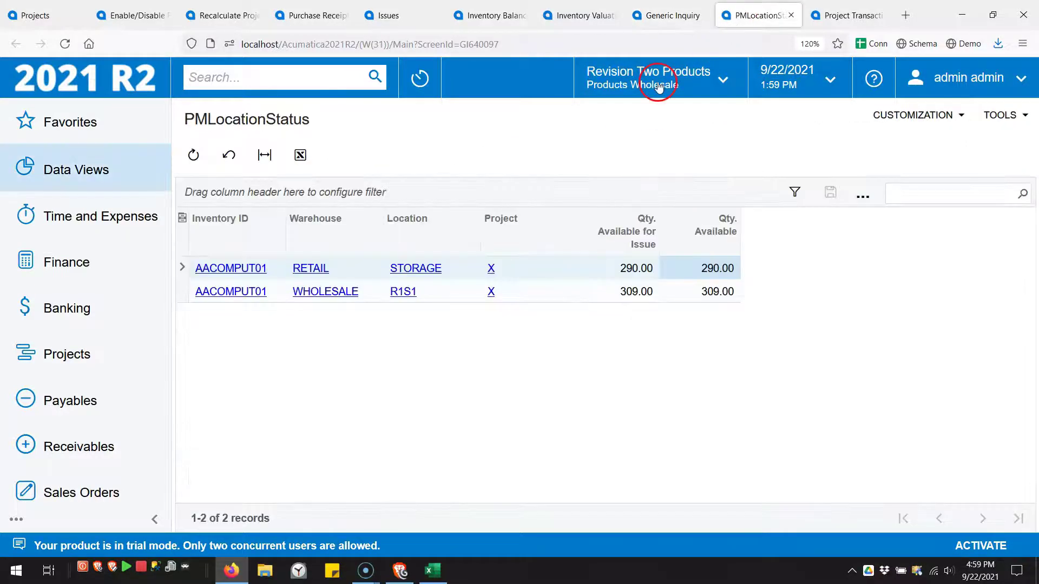
click(193, 155)
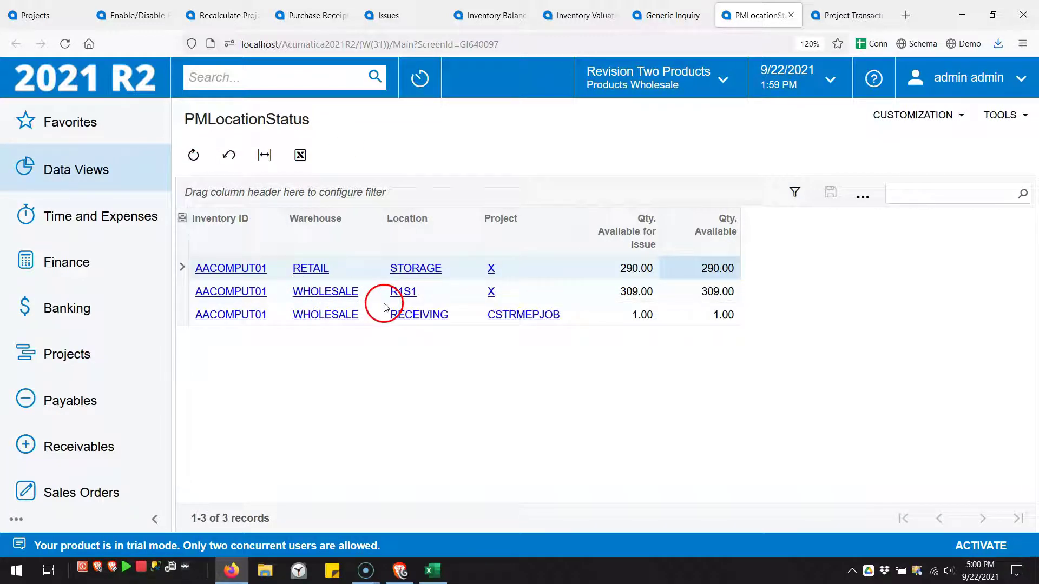
click(640, 315)
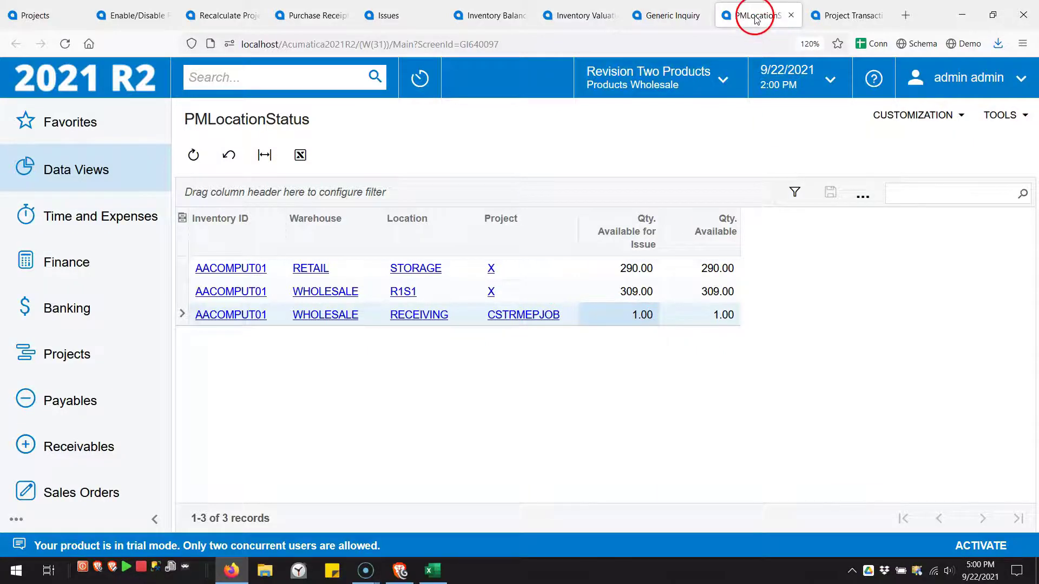
Add an issue line for item AACOMPUT01 at location RECEIVING.
click(397, 19)
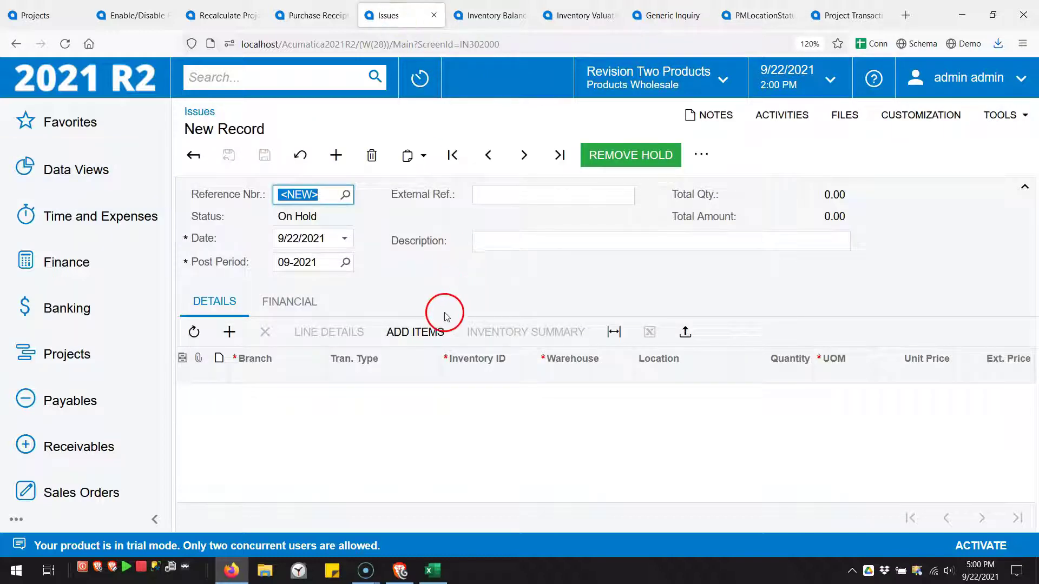
click(351, 419)
click(464, 394)
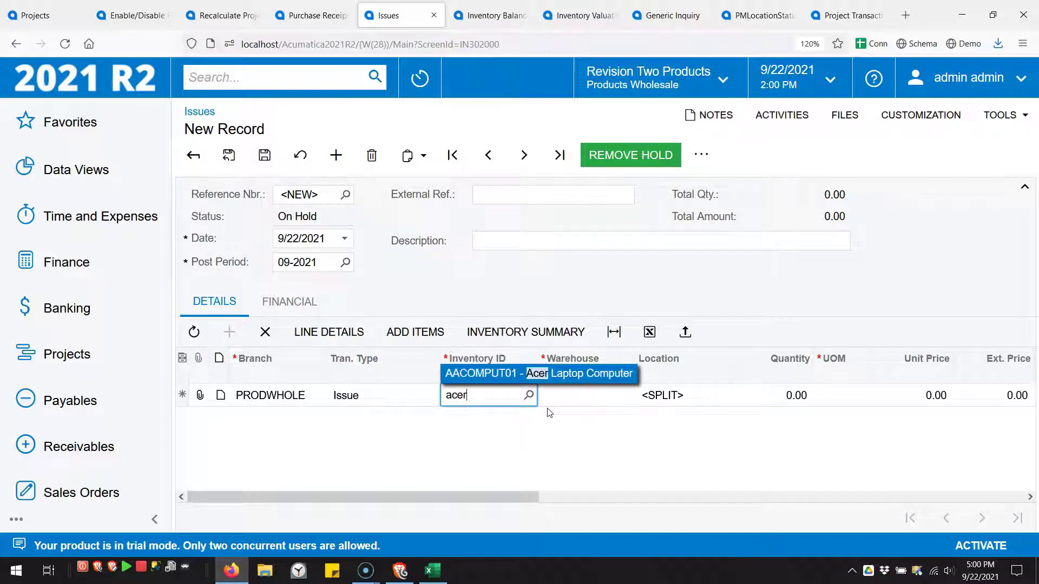
key(Tab)
key(Tab)
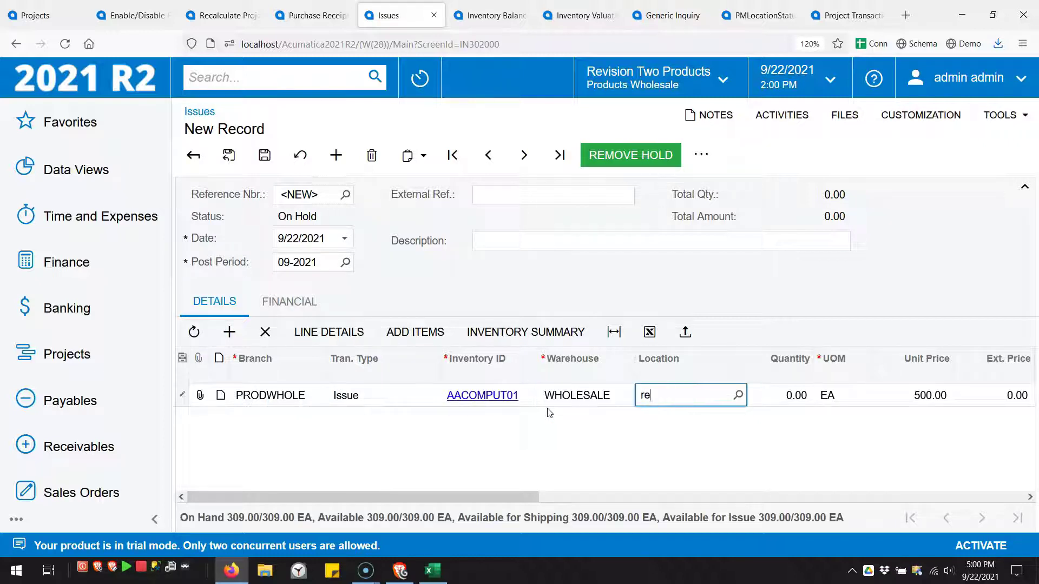
text(recei)
click(659, 373)
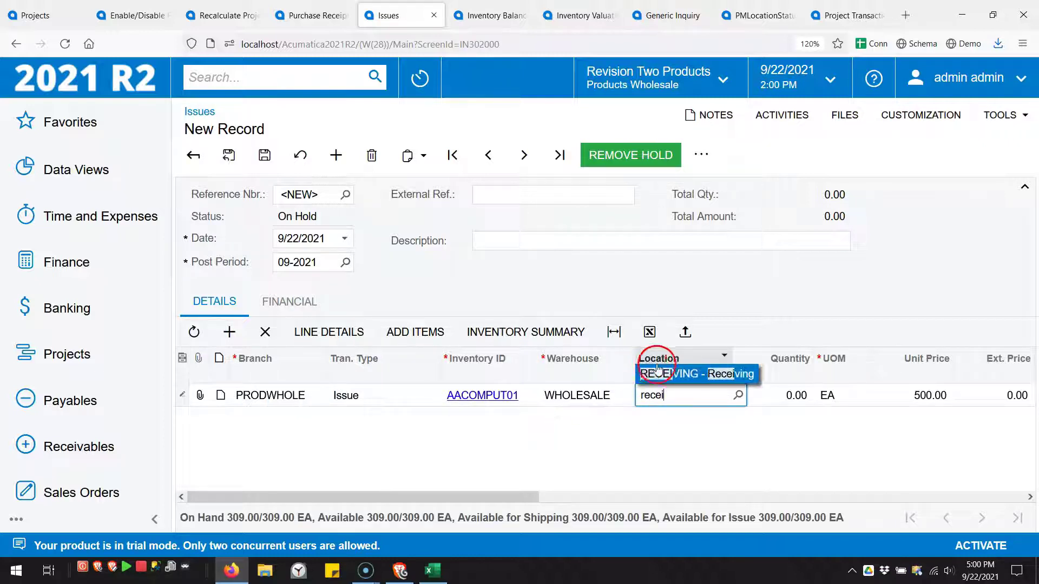
click(725, 394)
click(736, 395)
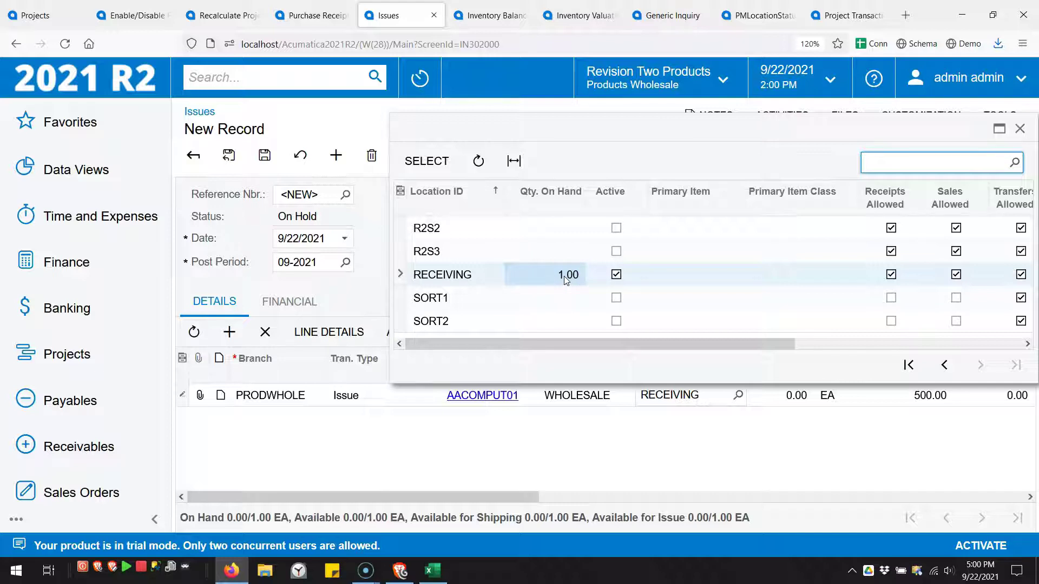
click(1019, 128)
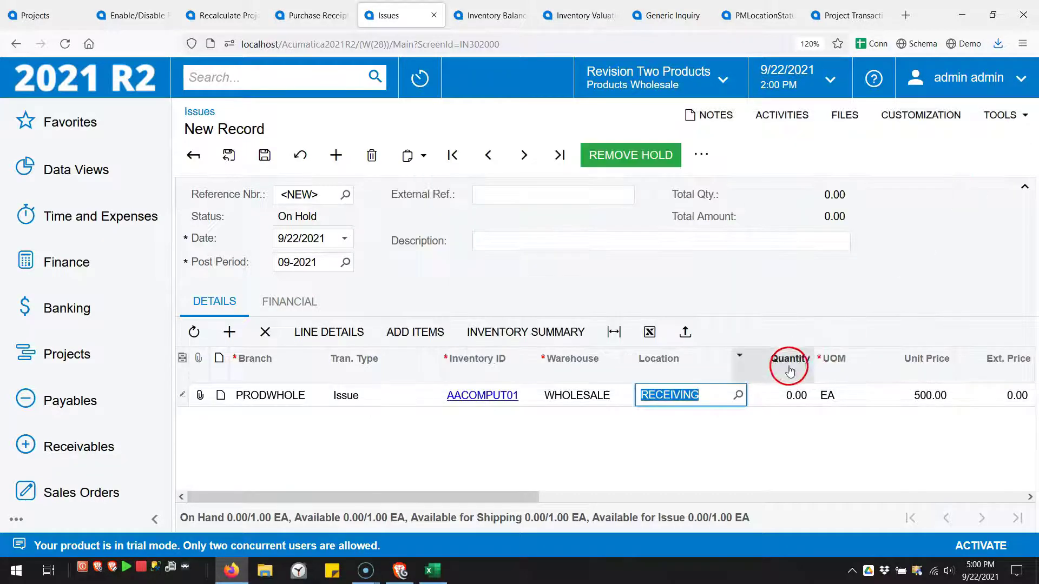
Set the line's quantity to 1 and unit price to 0, then edit its project.
click(784, 396)
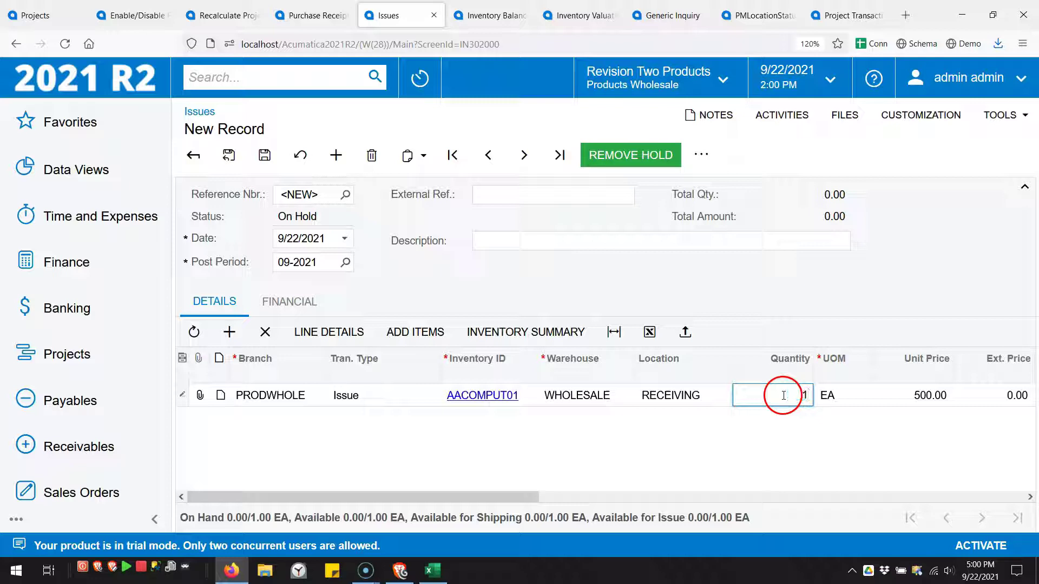
text(1)
key(Tab)
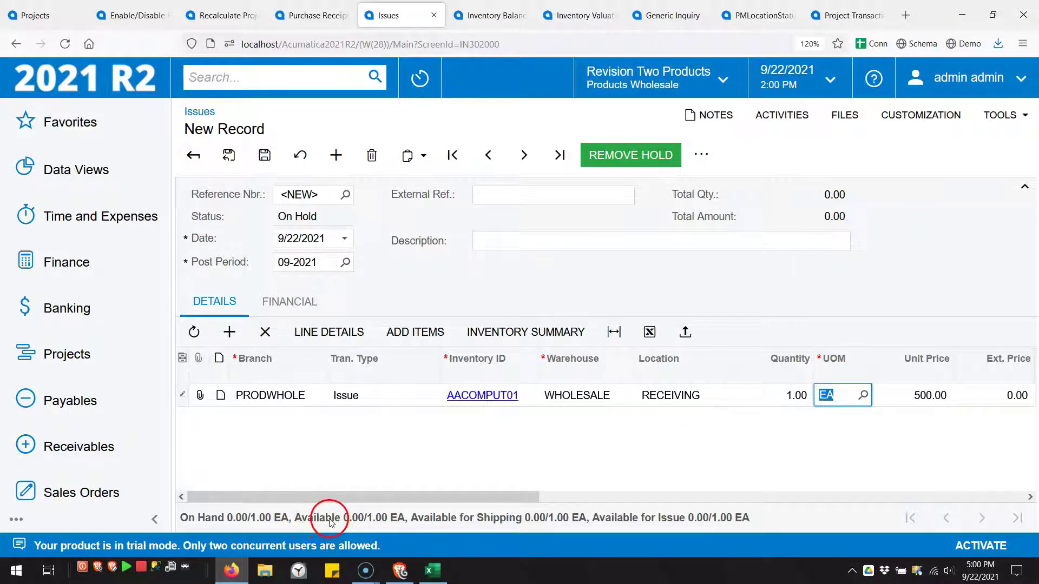
click(882, 401)
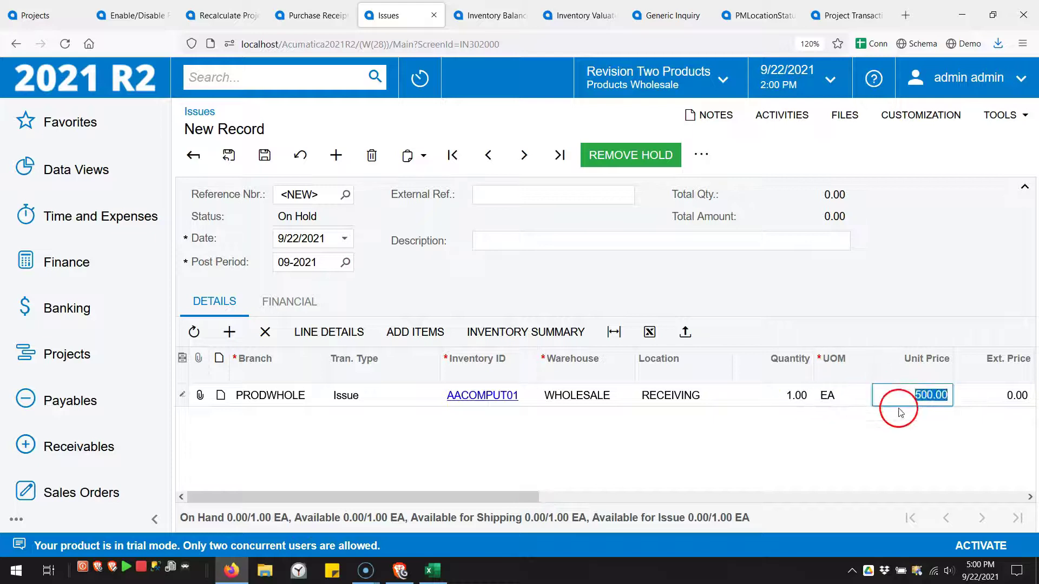
text(0)
key(Tab)
key(Tab)
key(Tab)
key(Tab)
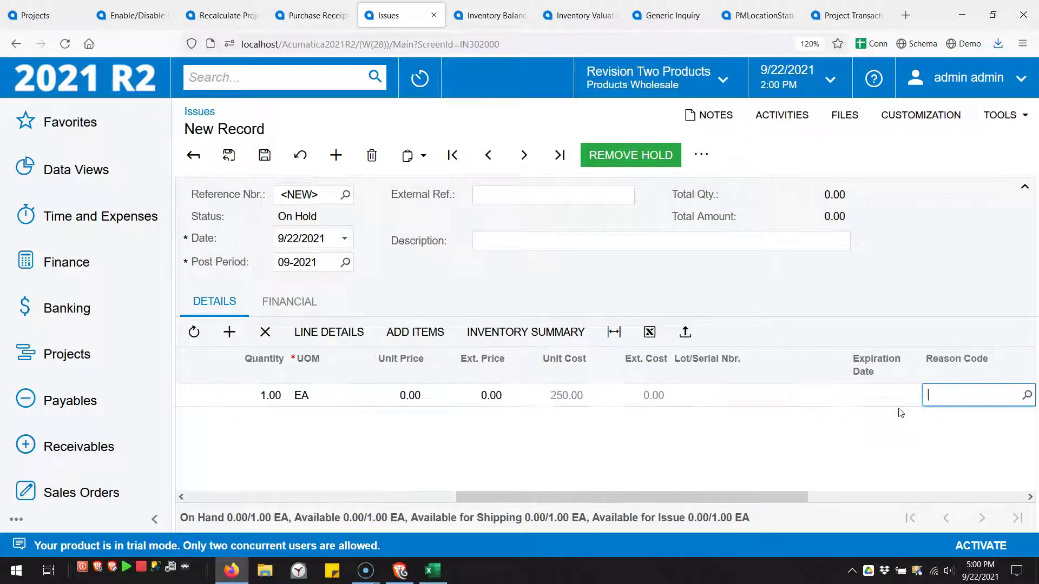
drag(752, 497, 942, 498)
click(708, 401)
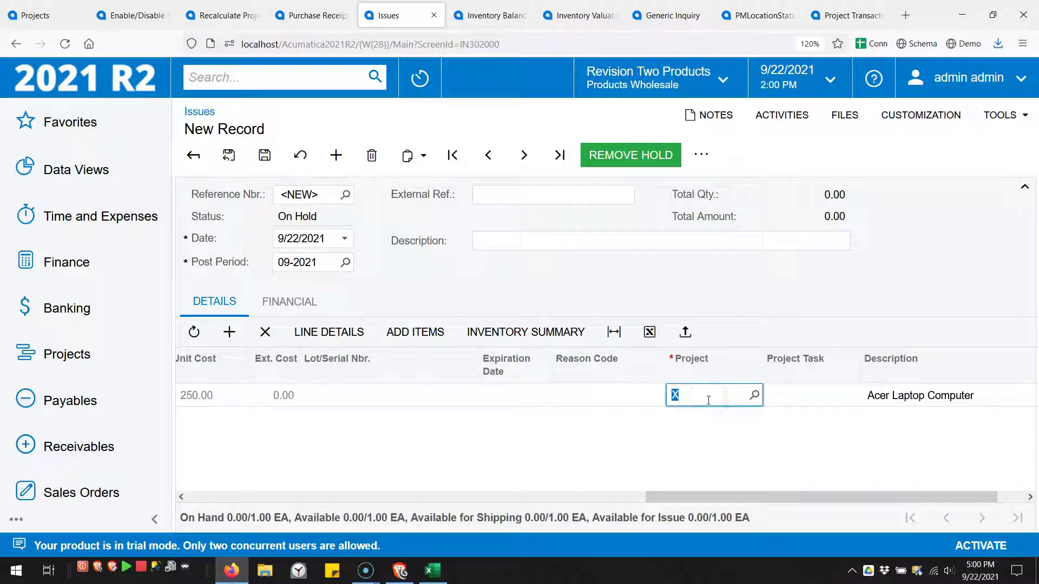
click(264, 156)
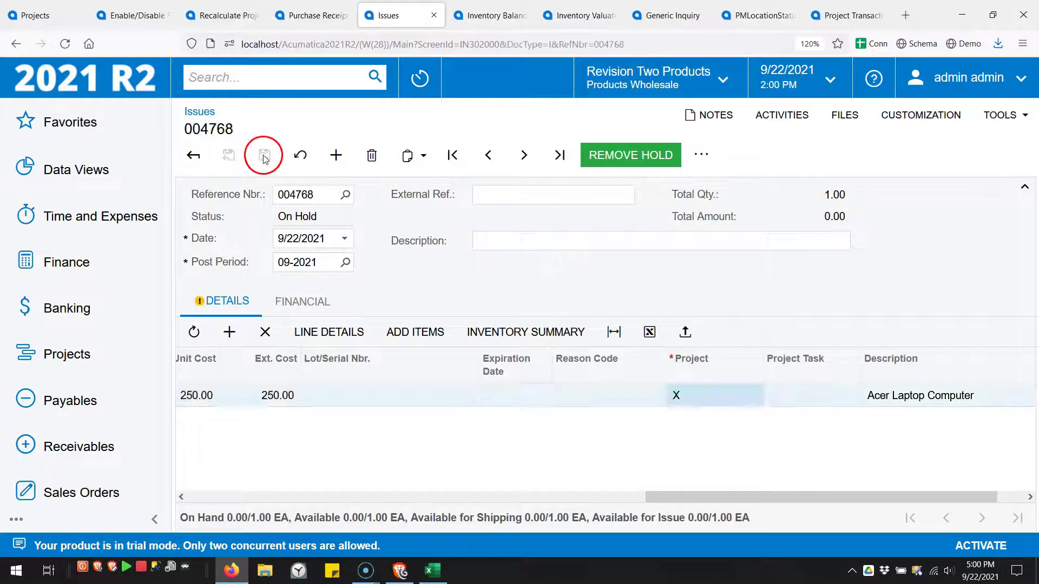
drag(696, 497, 226, 476)
mouse_move(181, 403)
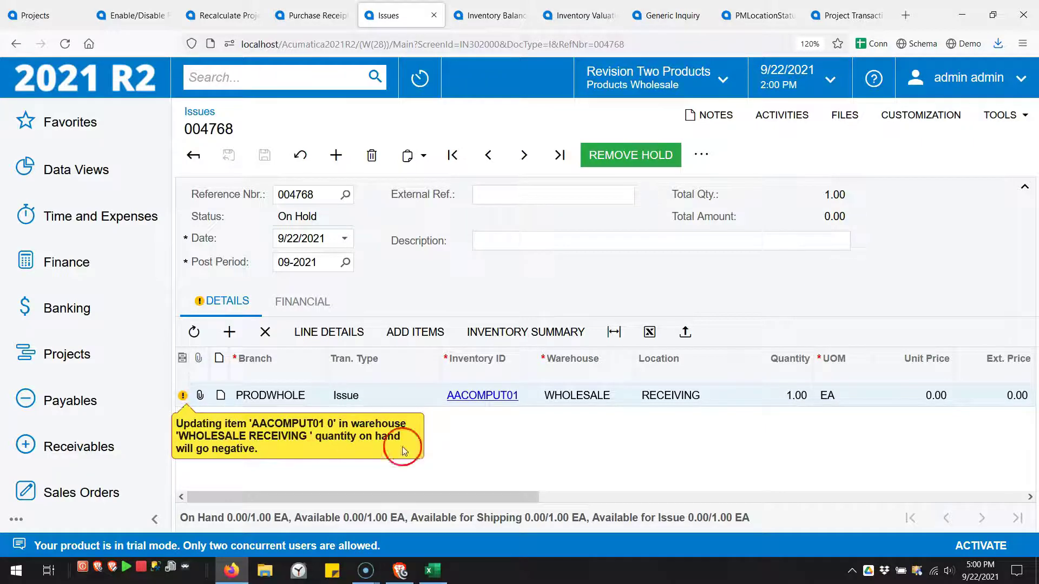
click(464, 396)
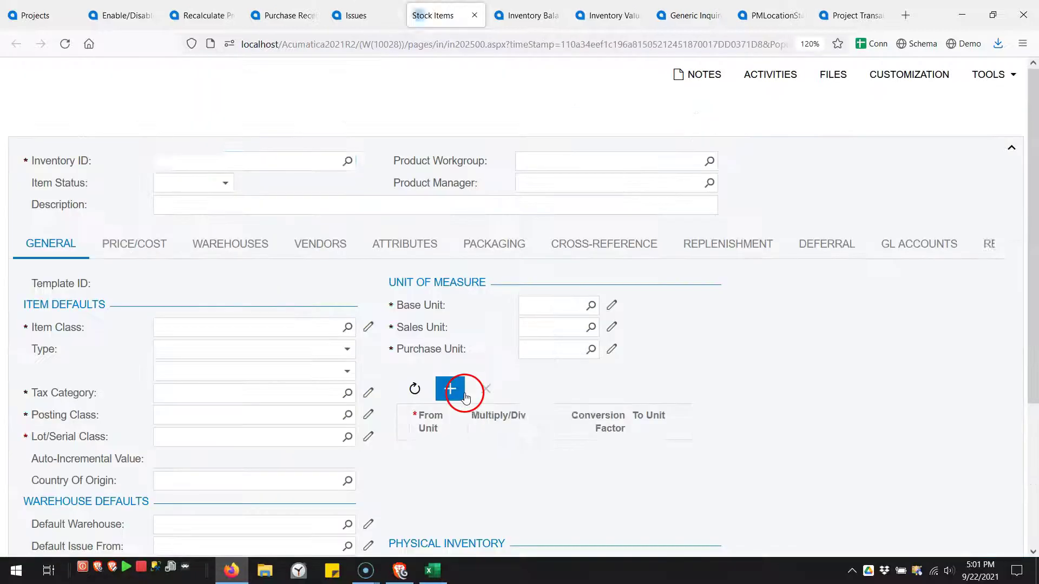
click(367, 333)
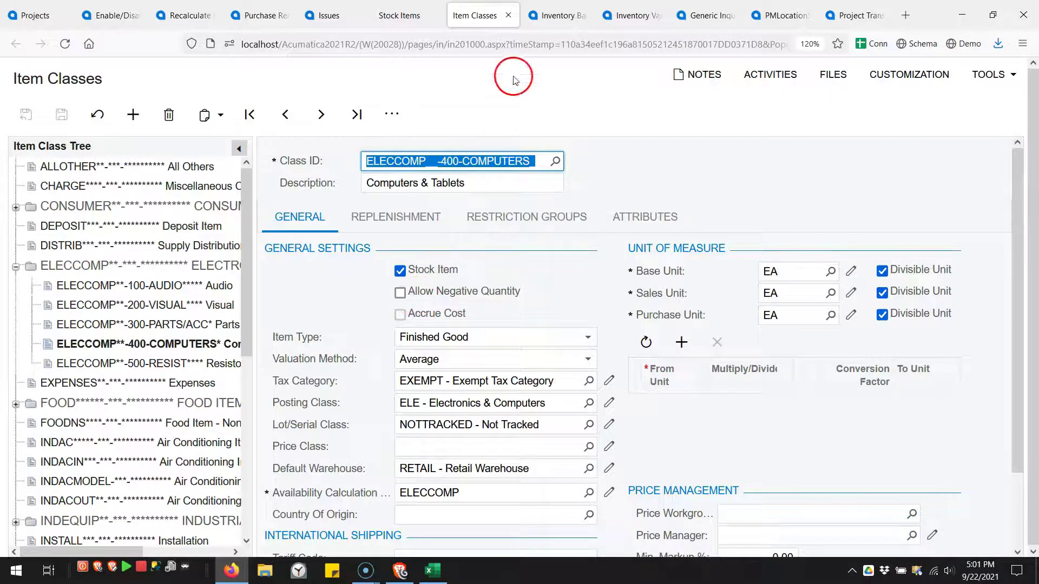
click(508, 15)
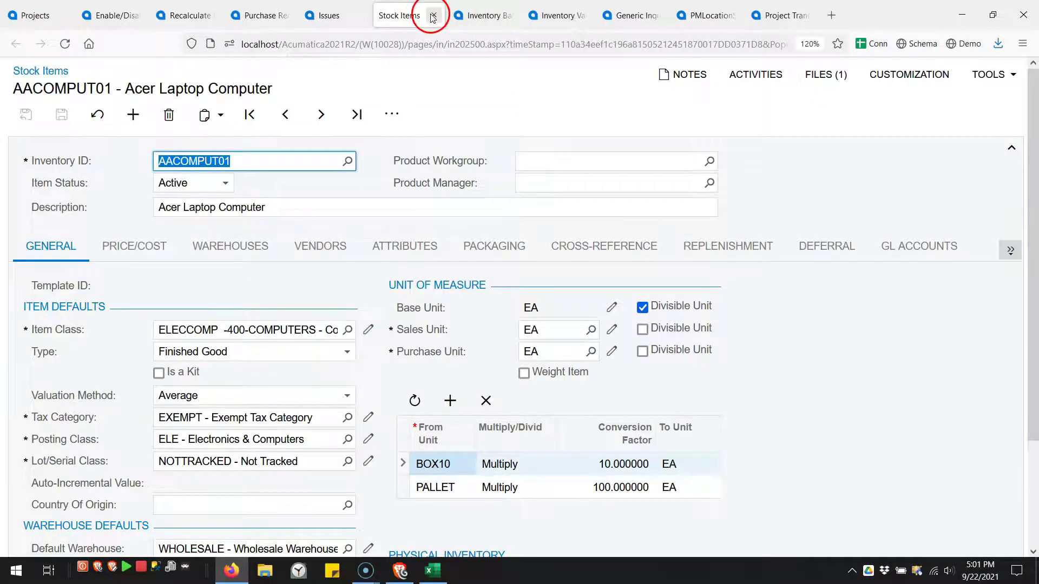
click(433, 15)
click(387, 16)
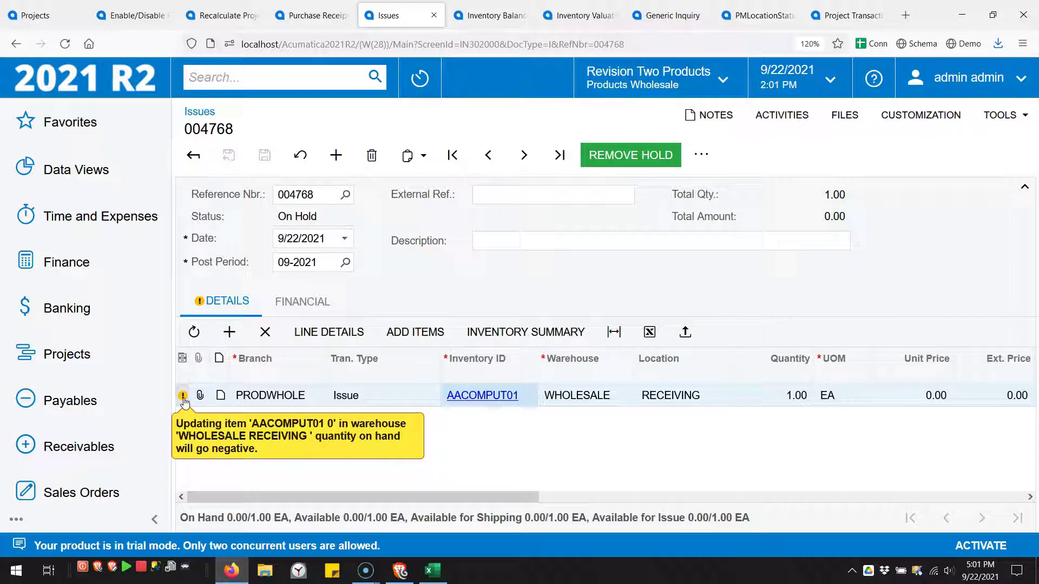
Remove hold on issue 004768 and attempt release, which fails with a negative on-hand error.
click(632, 162)
click(619, 157)
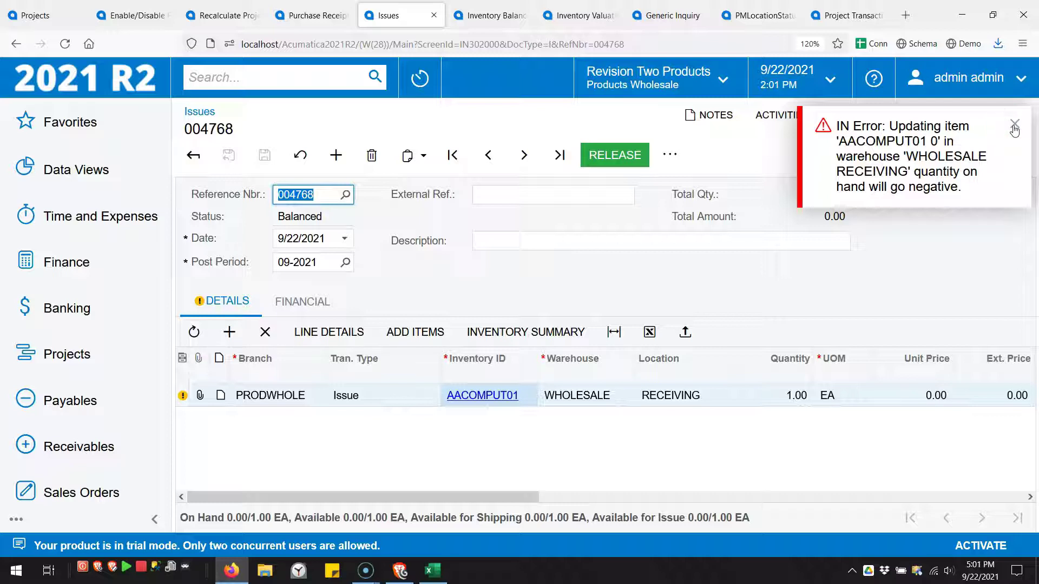
Dismiss the quantity error and pick TMR02 as the issue line's project.
click(1015, 130)
drag(530, 498, 866, 515)
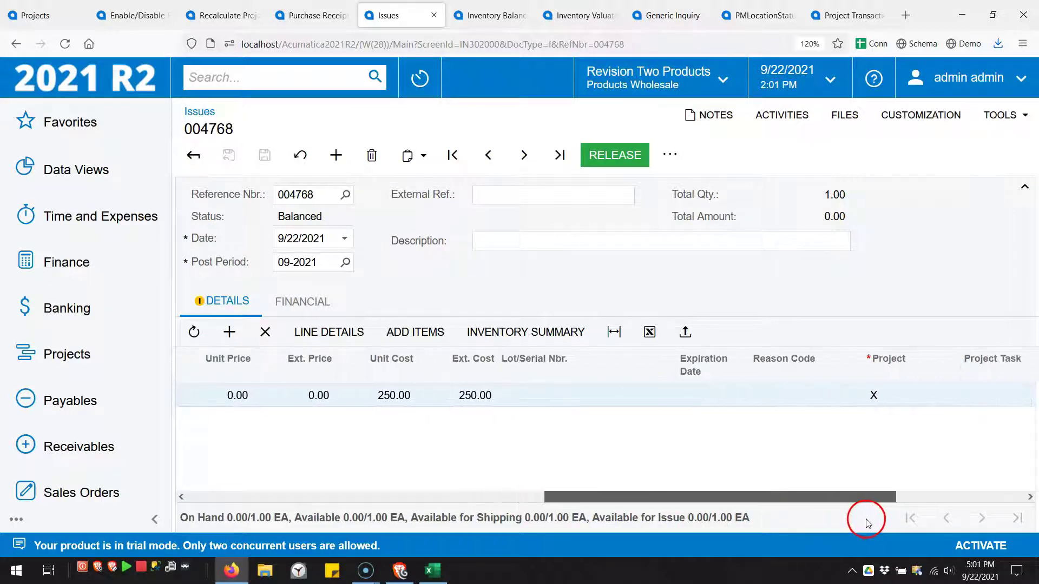
click(920, 395)
click(956, 395)
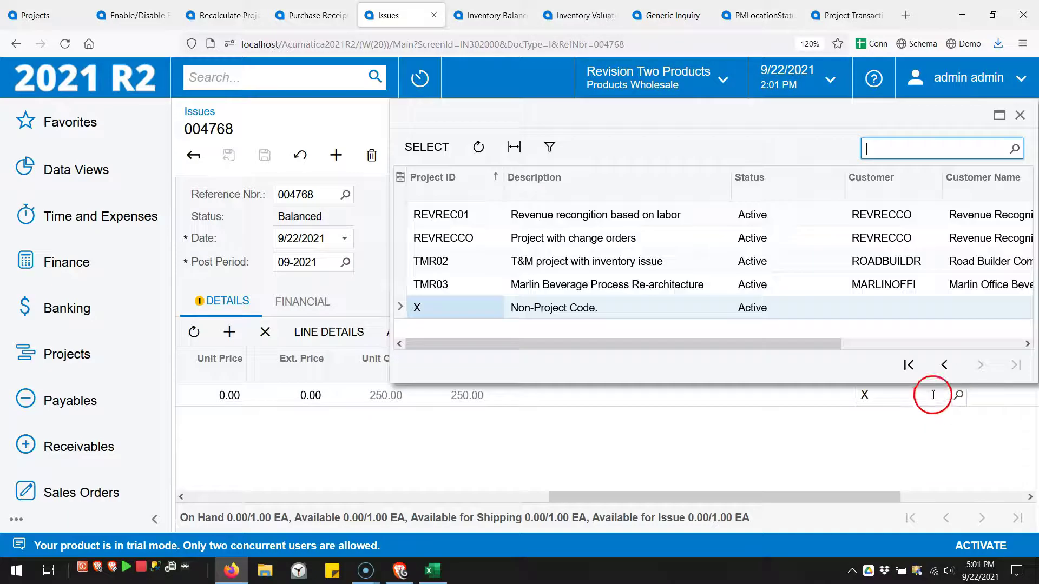
click(584, 262)
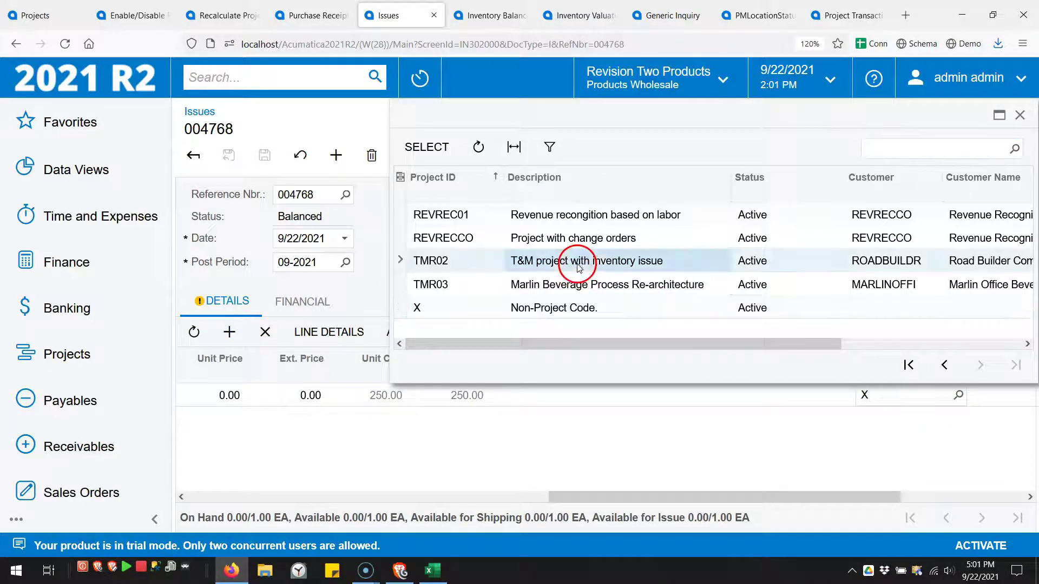
double_click(584, 262)
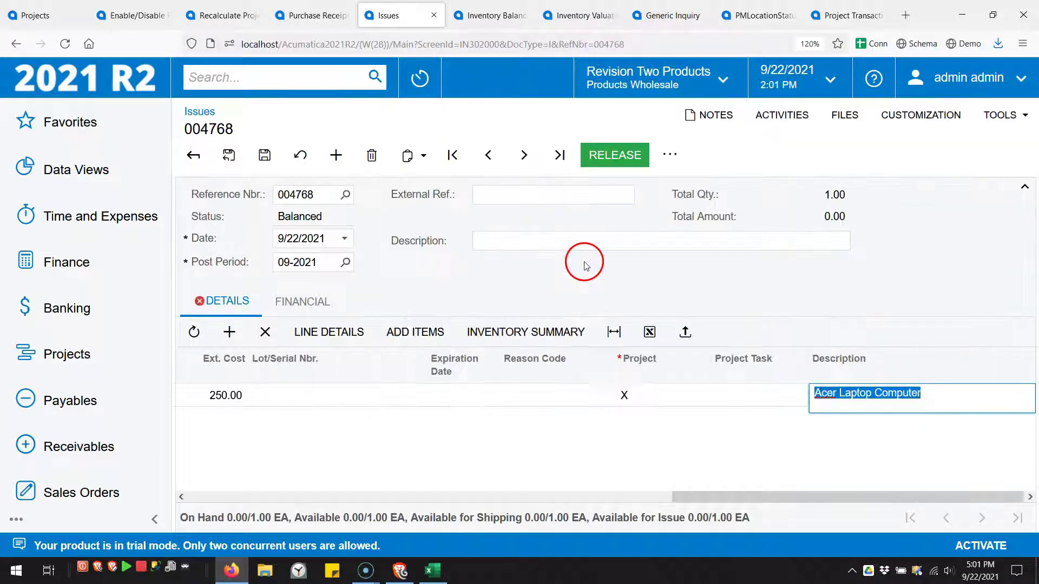
Check the ProjectID error on the DETAILS tab and return to the CSTRMEPJOB project record.
click(640, 397)
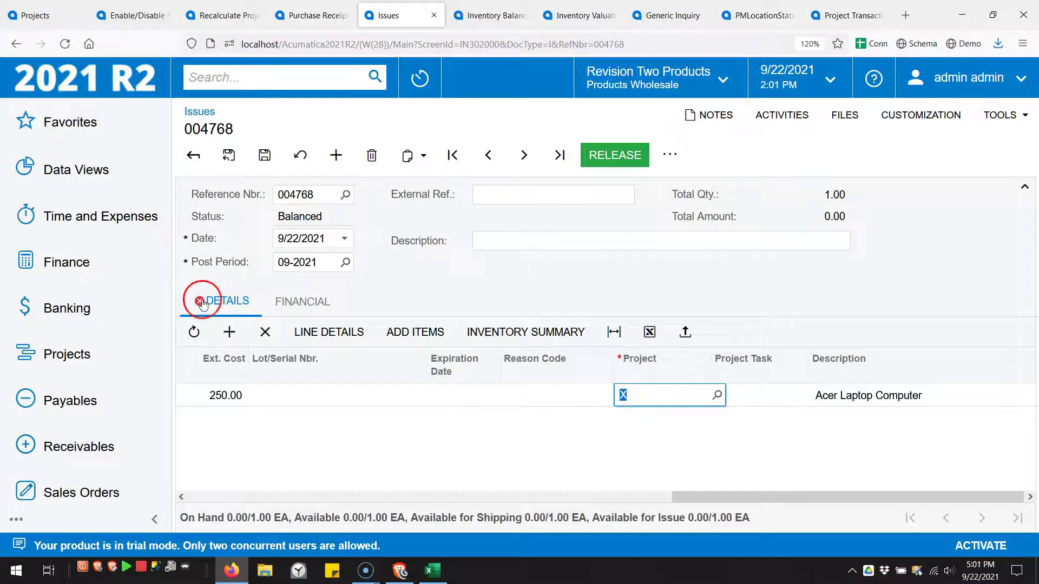
mouse_move(202, 303)
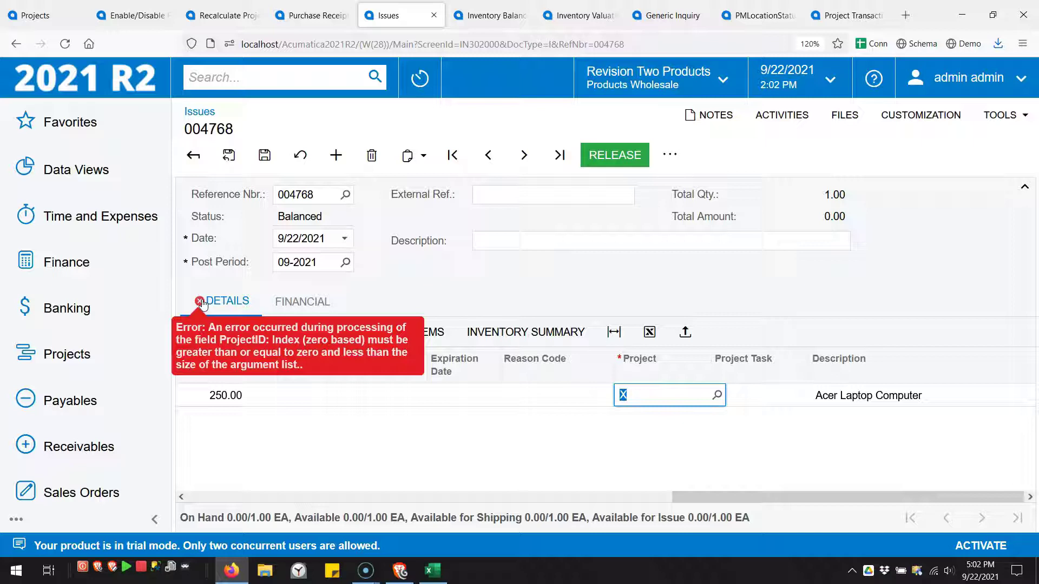
click(24, 17)
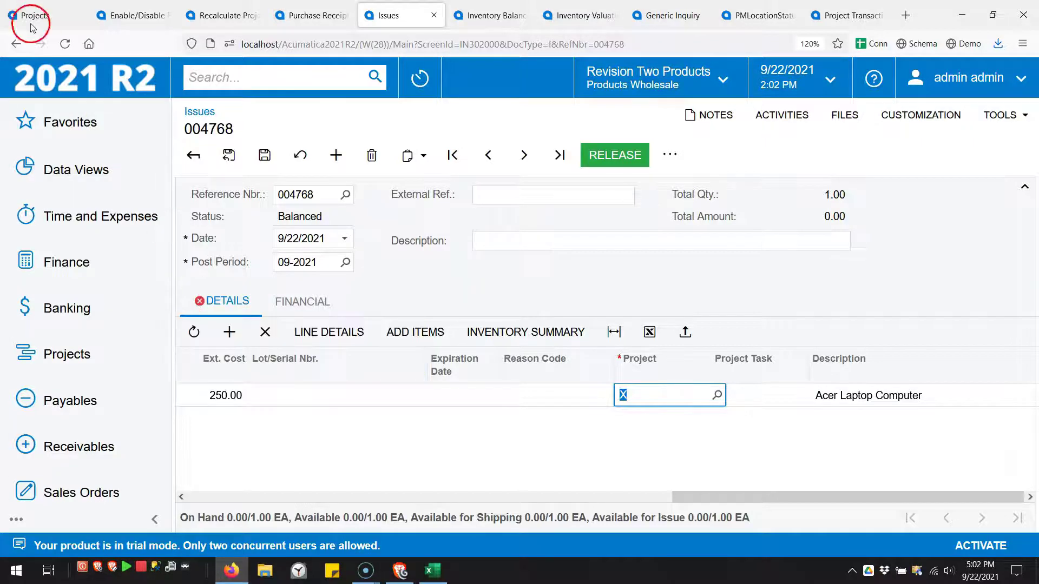
click(457, 199)
key(ctrl+c)
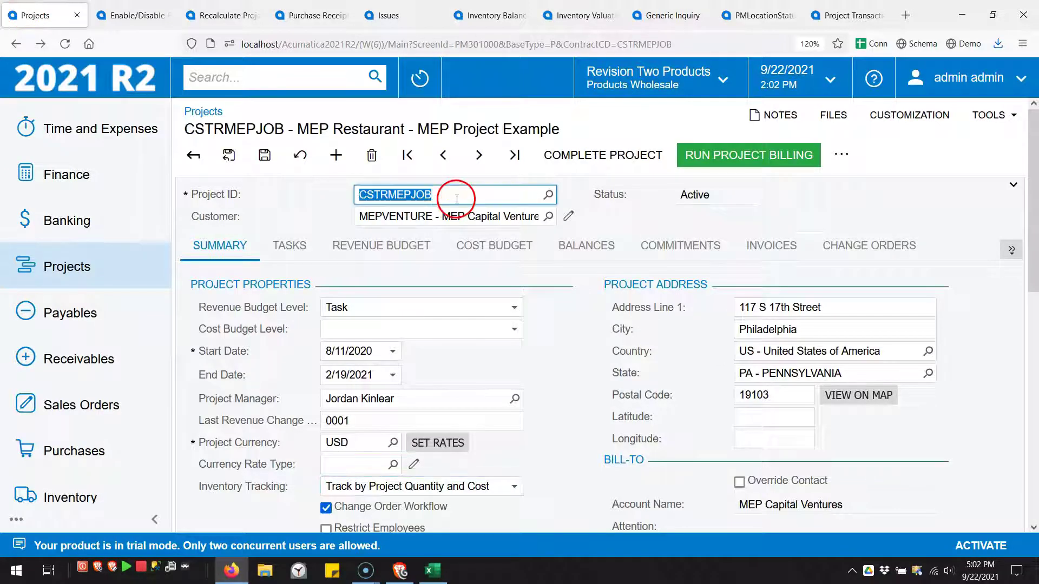
click(387, 15)
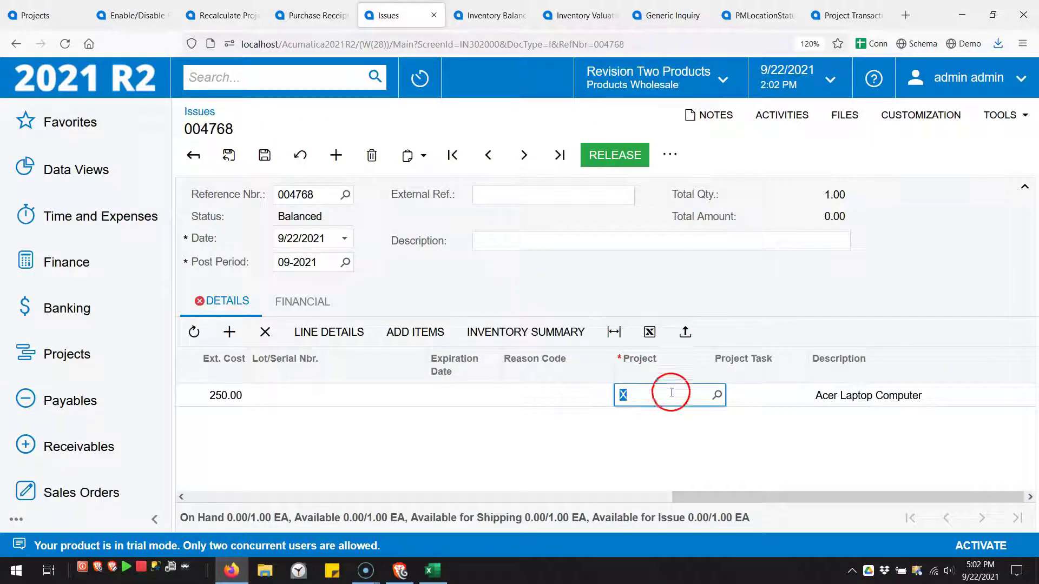
key(ctrl+v)
key(Tab)
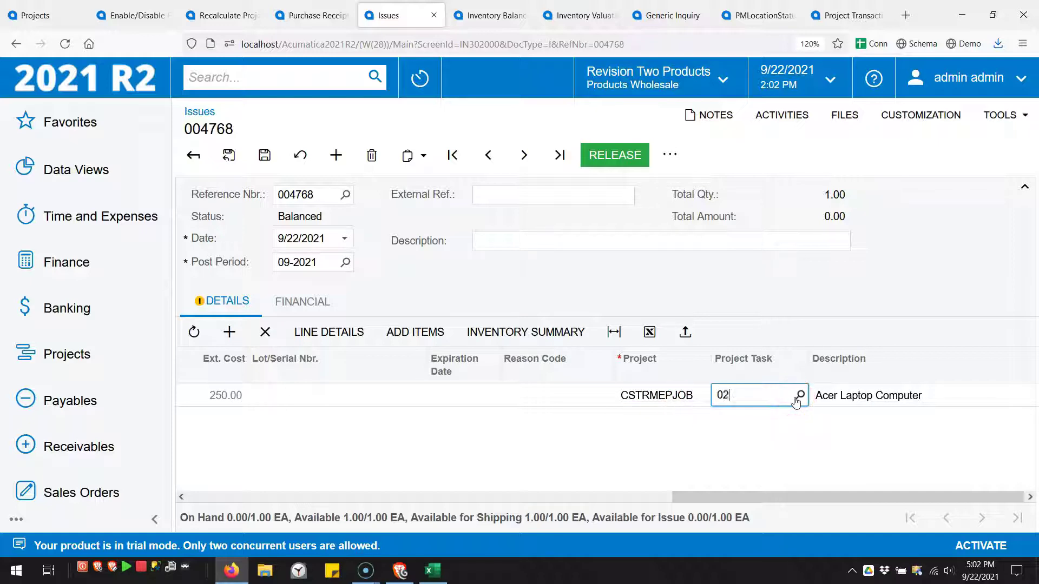
key(Tab)
click(684, 403)
click(718, 397)
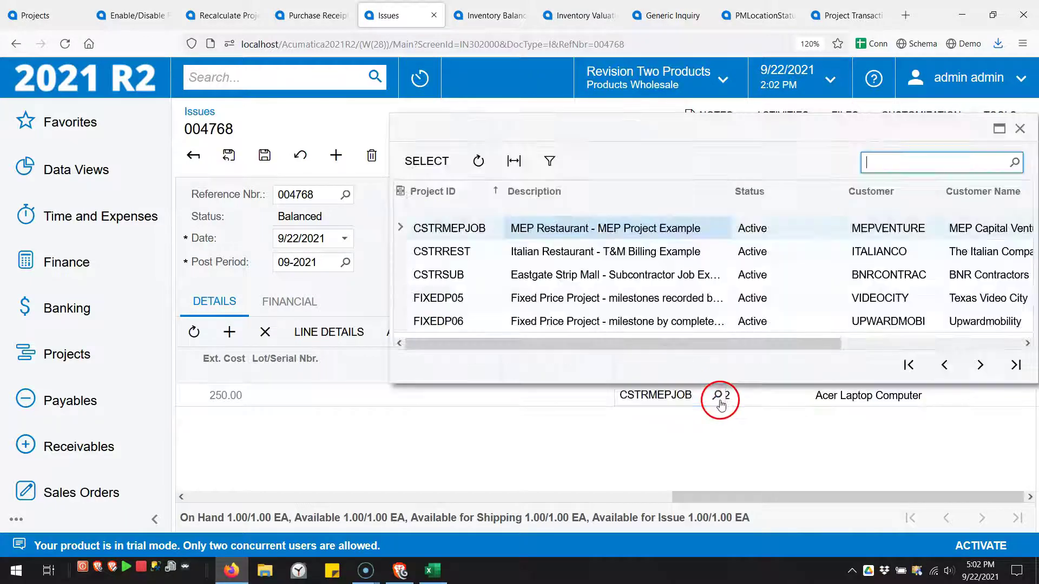
click(563, 257)
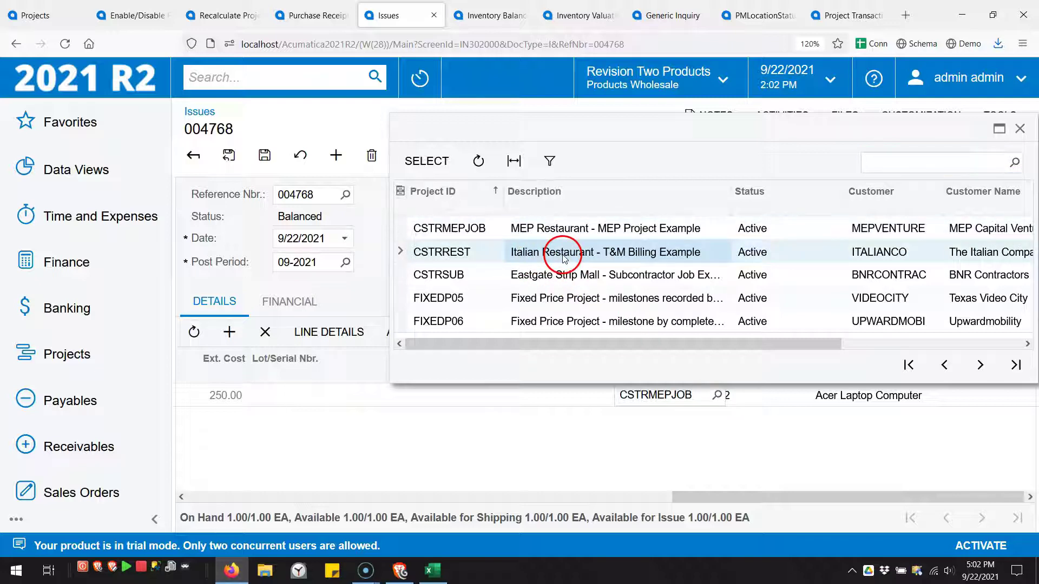
double_click(563, 256)
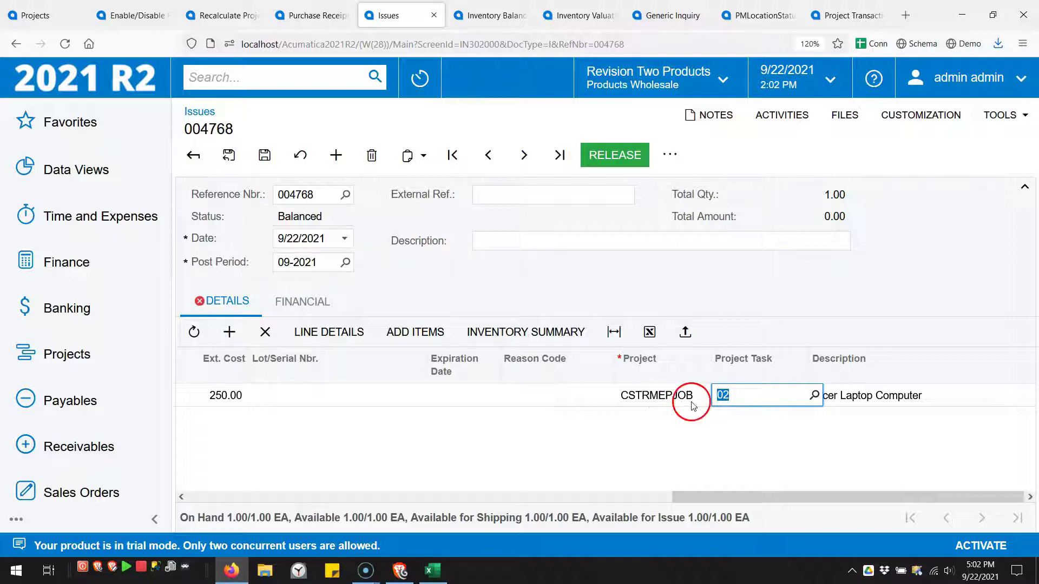
key(ctrl+s)
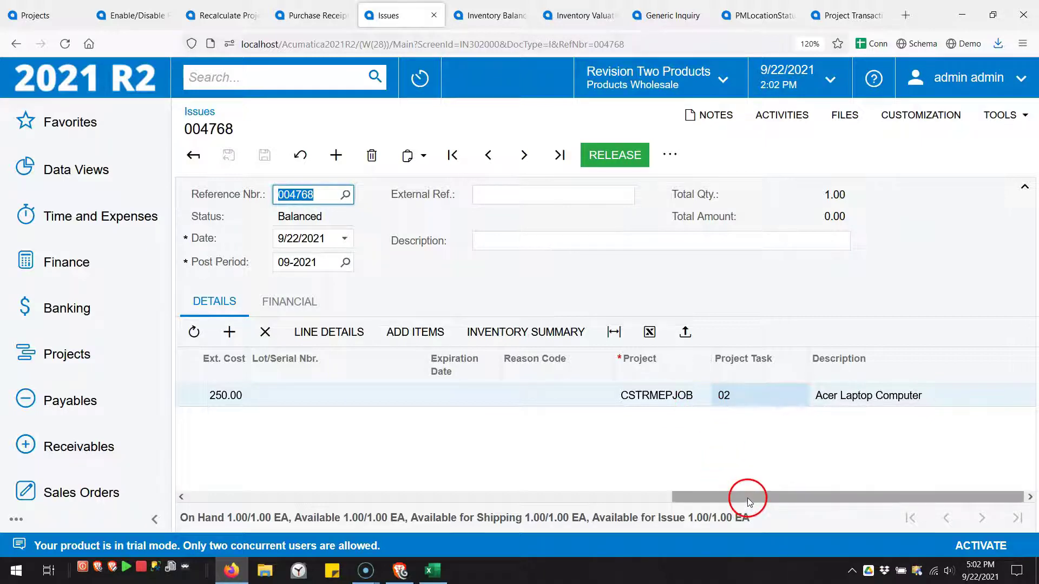
click(35, 15)
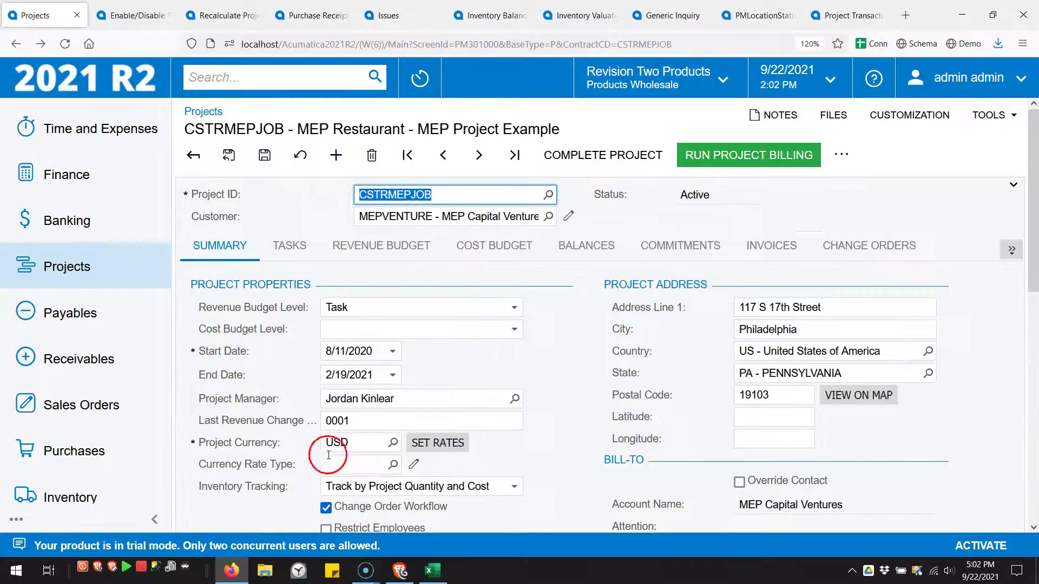
click(385, 487)
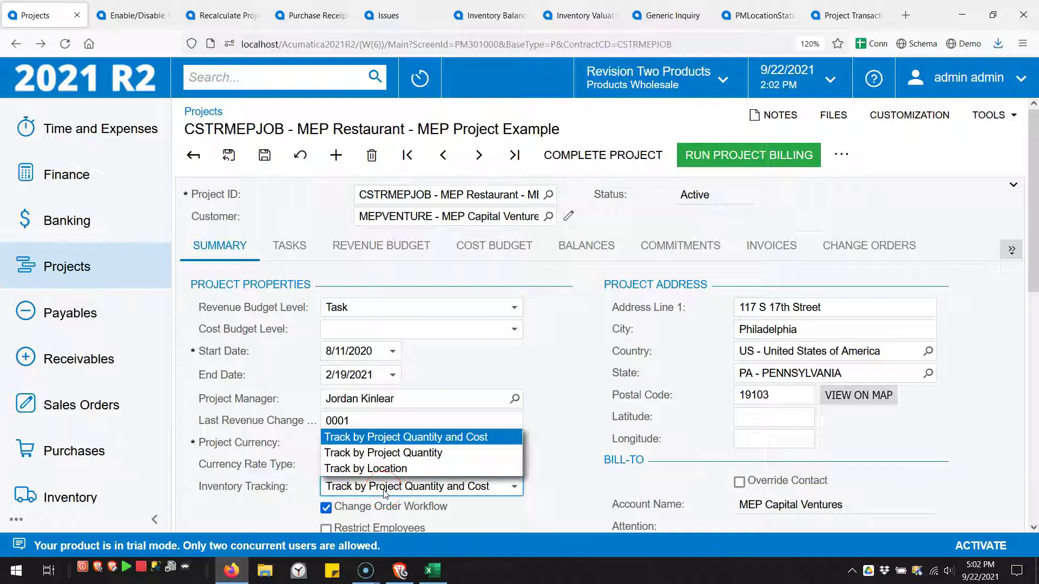
click(385, 490)
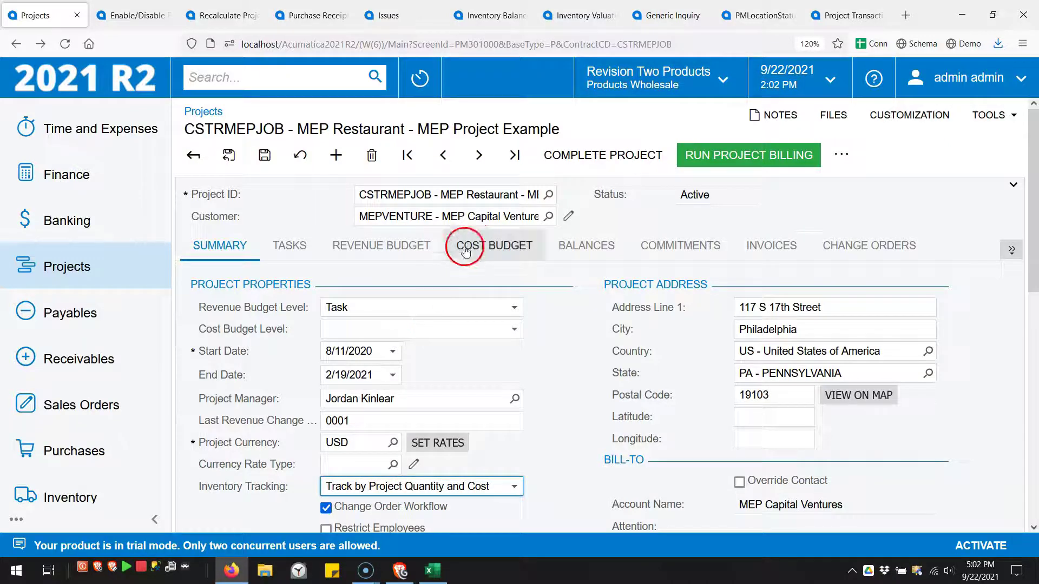
click(414, 16)
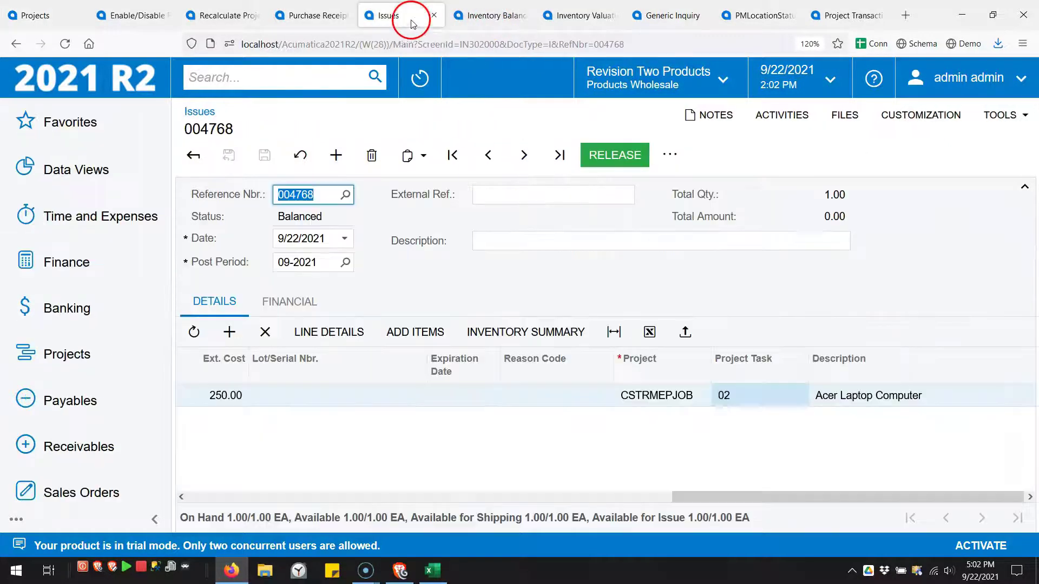
Release issue 004768 and refresh Inventory Valuation, now 309.00 laptops worth 77,250.00.
drag(751, 501, 275, 492)
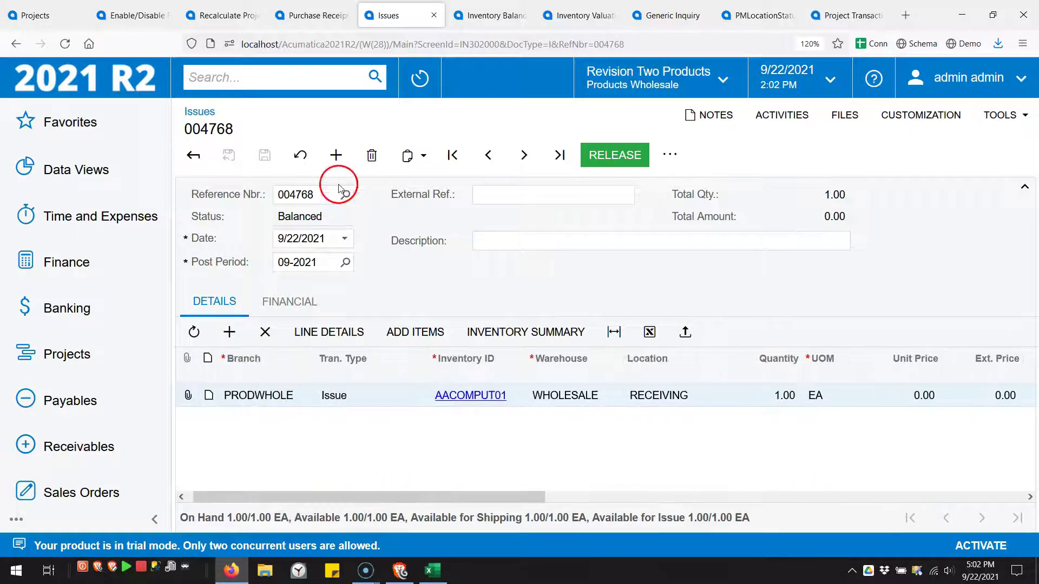
click(608, 157)
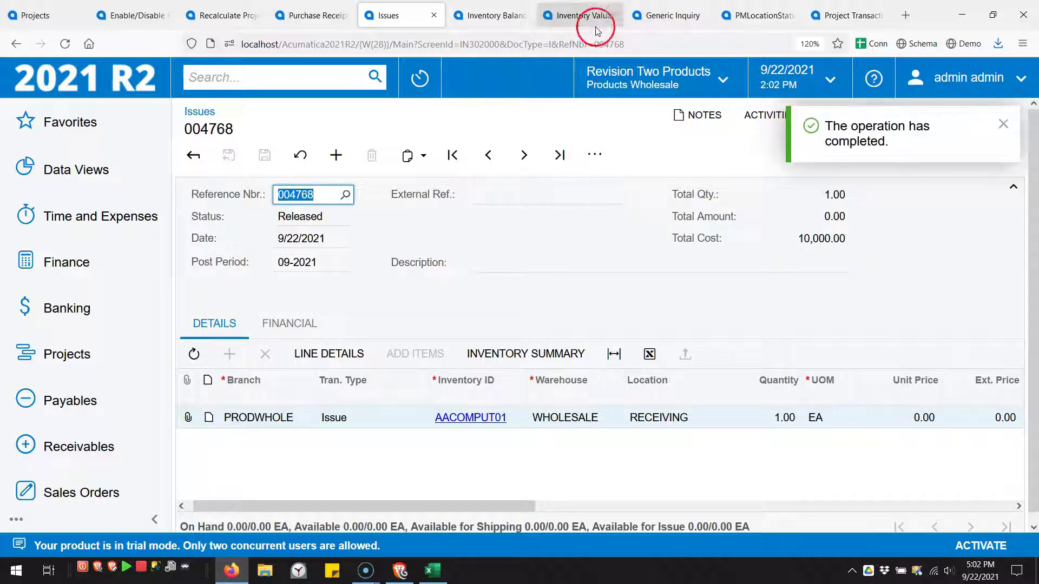
click(587, 16)
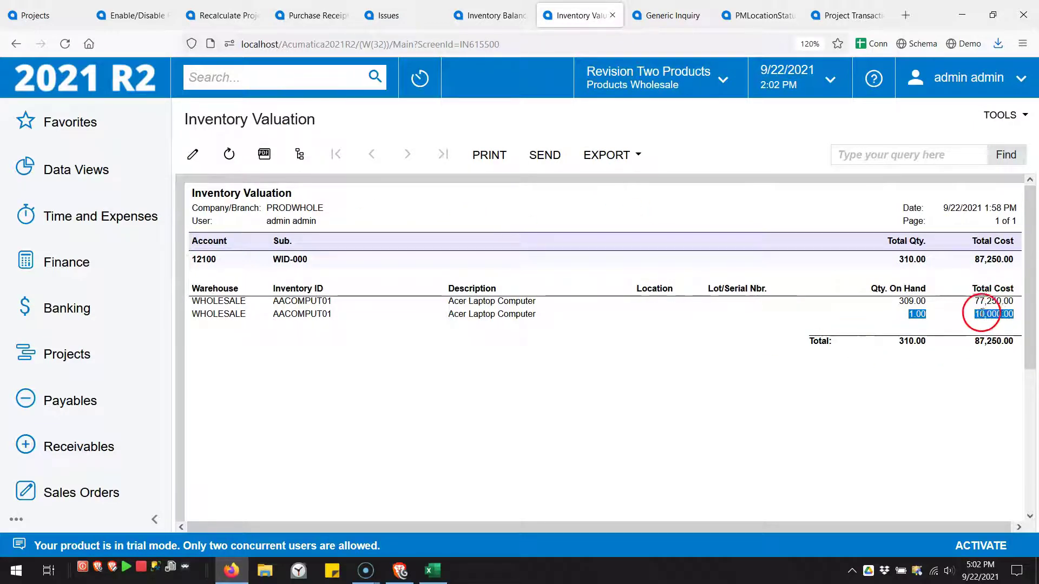
click(227, 156)
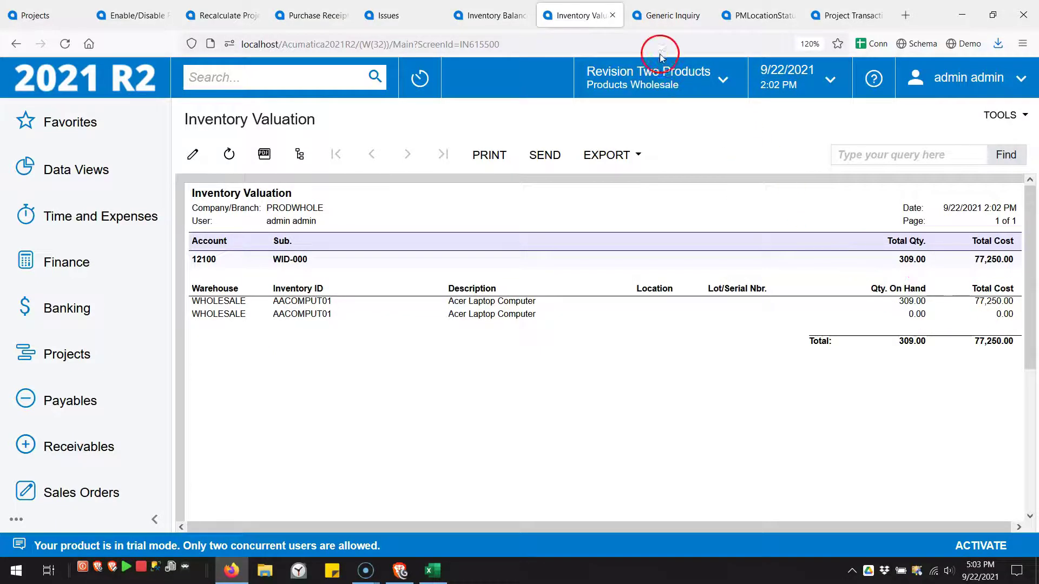
Open GL batch 00006940 from issue 004768's financial details.
click(389, 16)
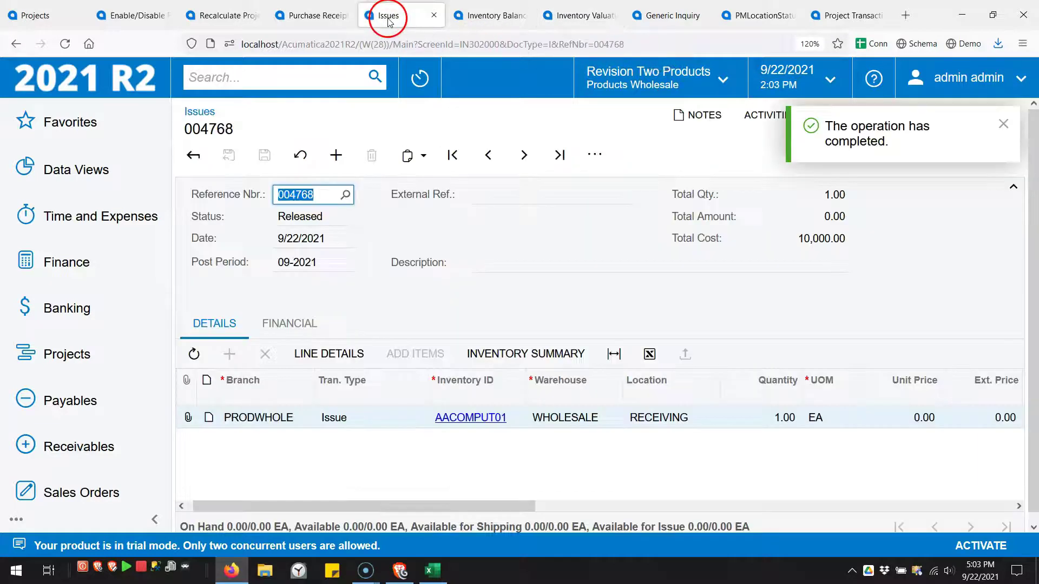
click(289, 323)
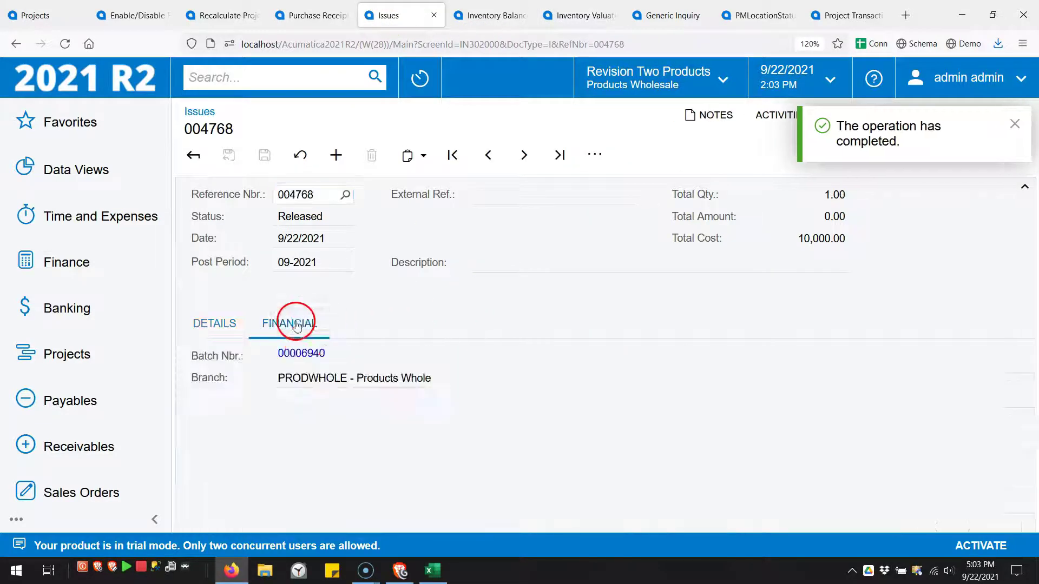
click(305, 353)
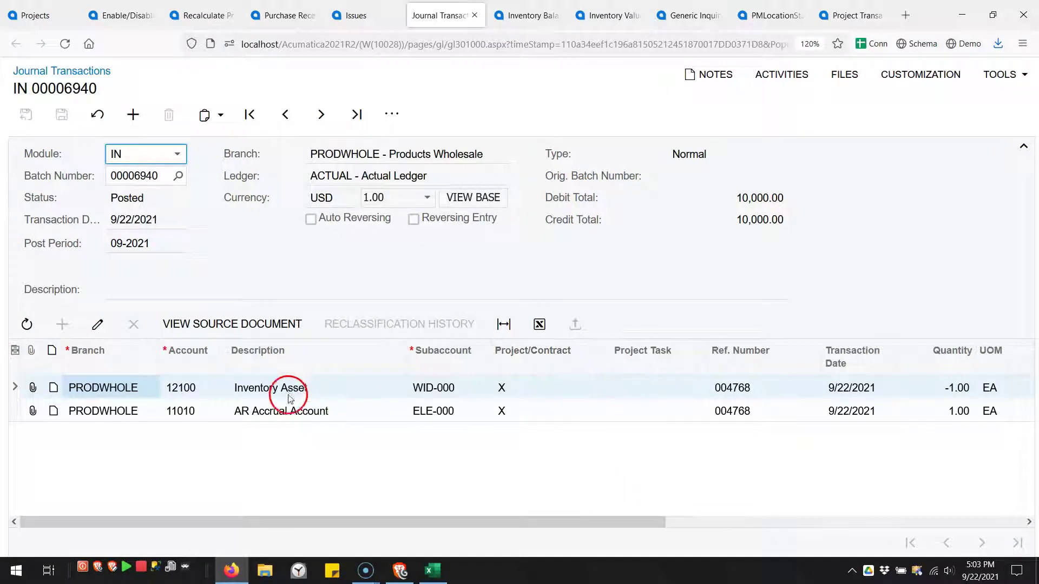
Review the batch's Inventory Asset and AR Accrual lines on accounts 12100 and 11010.
click(255, 390)
drag(505, 521, 441, 491)
click(828, 388)
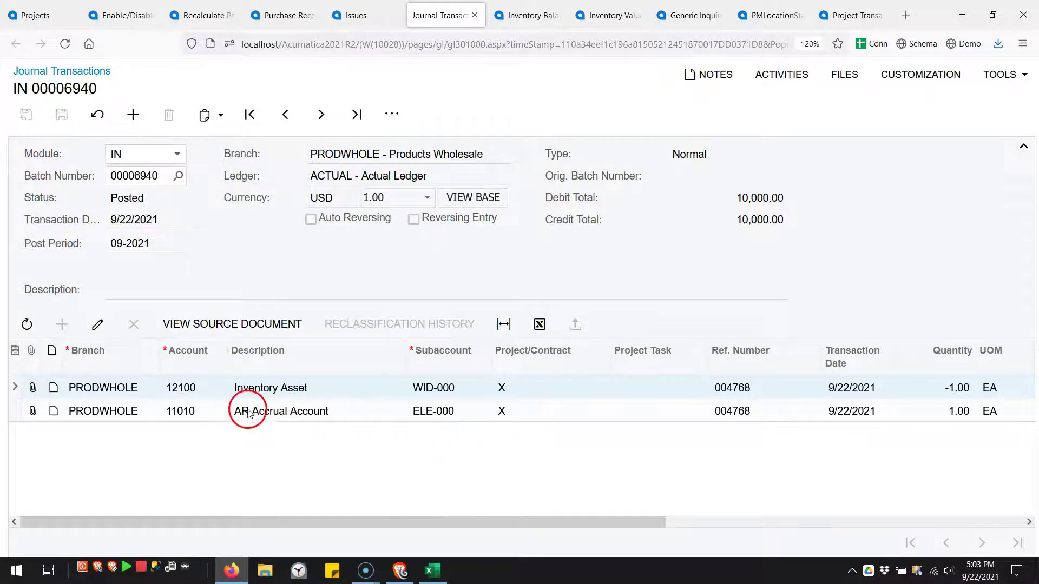
click(200, 419)
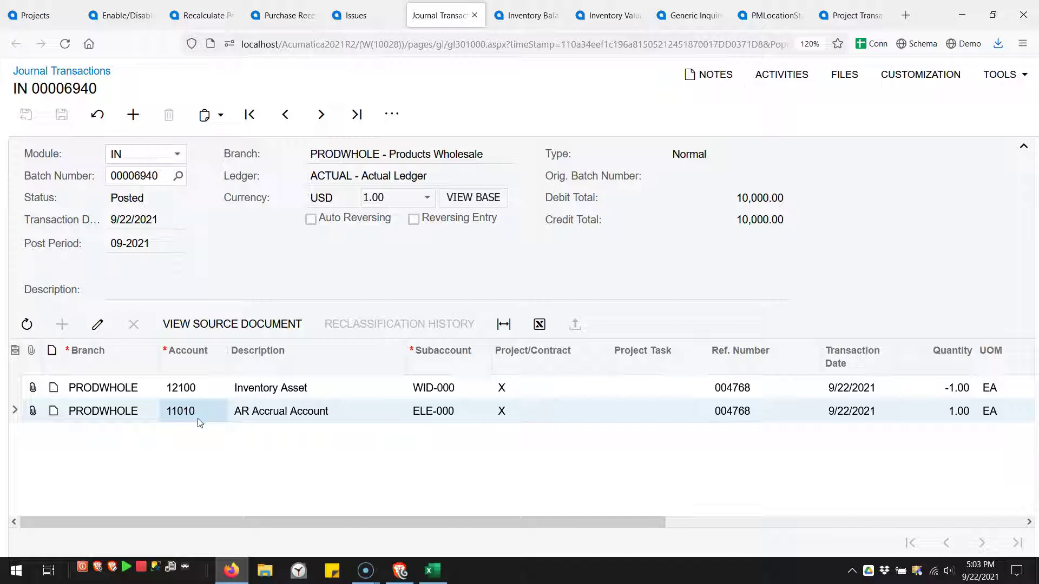
click(217, 420)
click(255, 415)
Confirm neither batch line carries a project, then return to issue 004768.
click(512, 388)
click(512, 410)
click(514, 390)
click(514, 410)
click(517, 389)
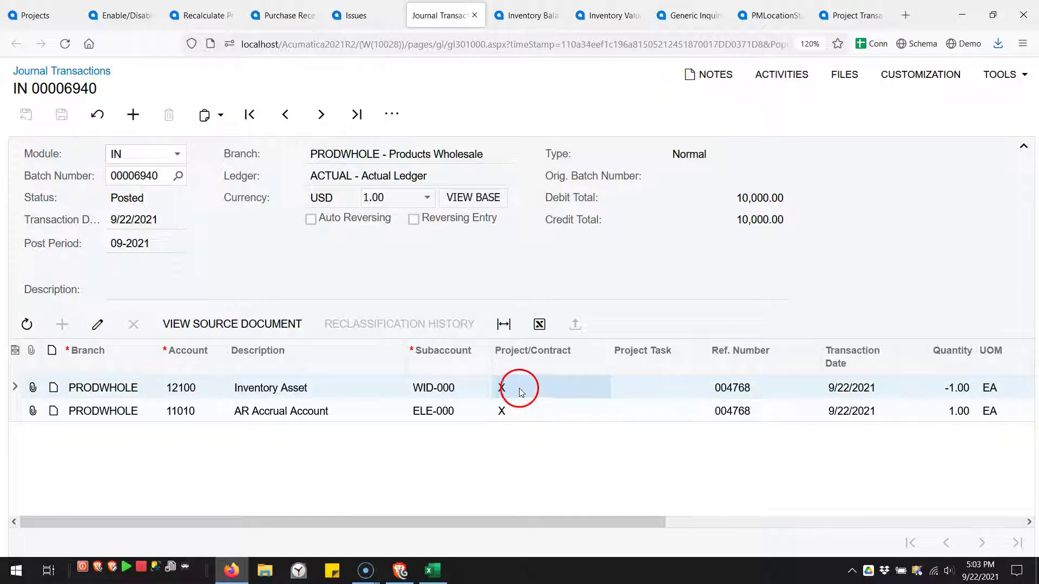
click(358, 17)
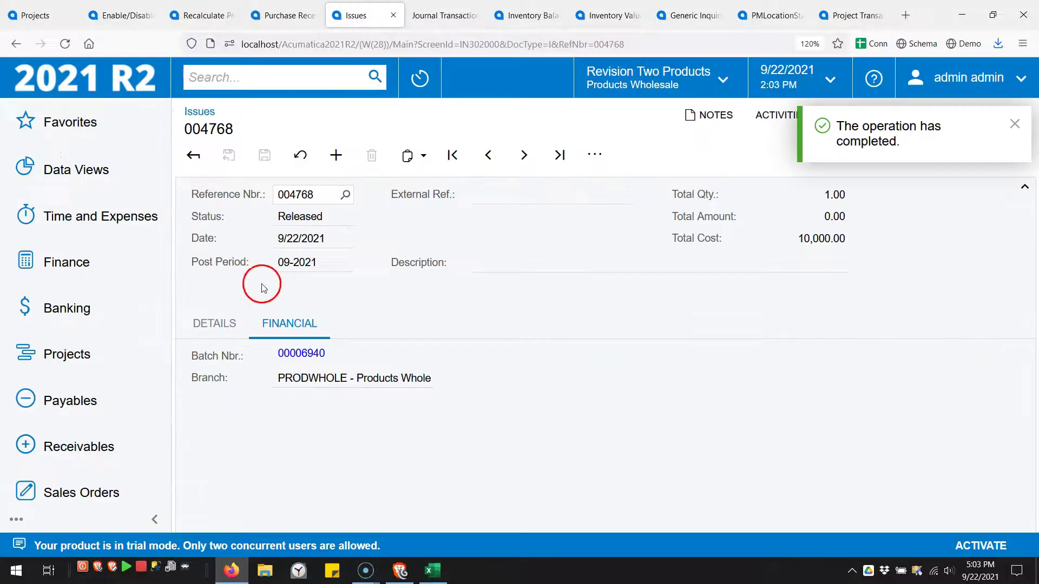
Check the issue line's 10,000.00 cost against project CSTRMEPJOB, task 02.
click(214, 323)
drag(371, 505, 876, 524)
click(821, 411)
click(760, 419)
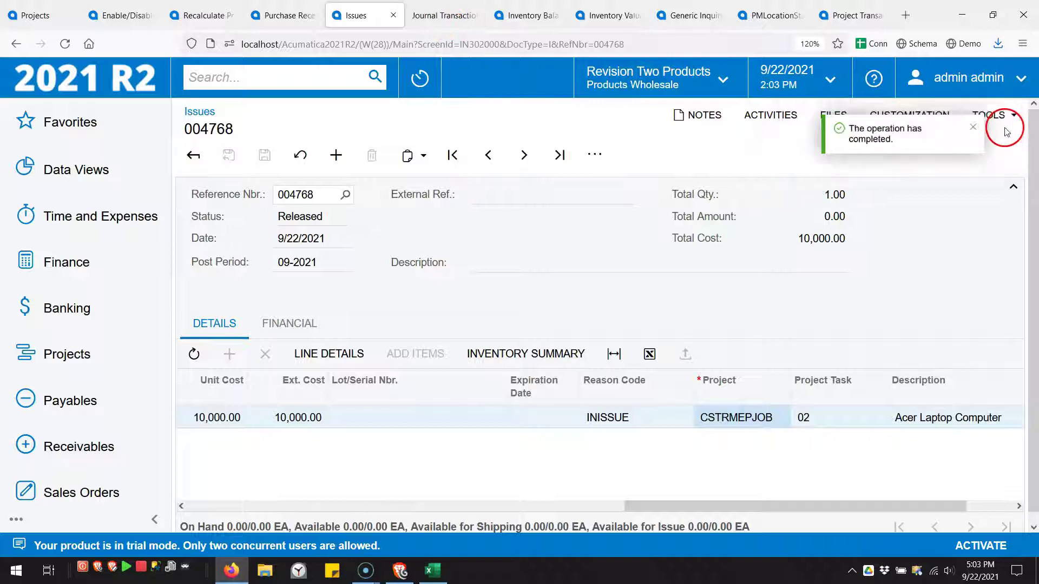
Look up the product version in About and select build 21.200.0145.
click(989, 122)
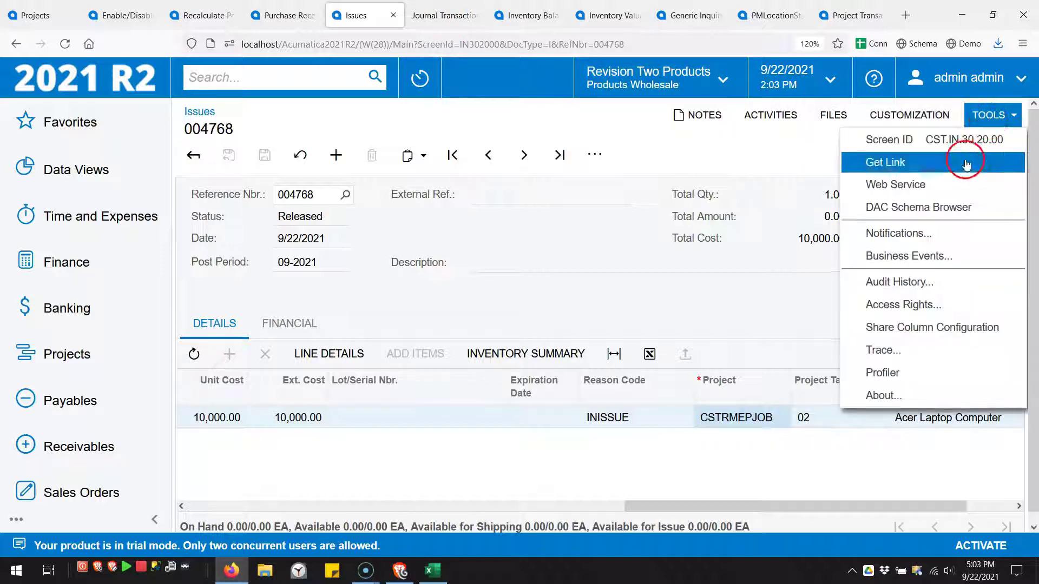
click(914, 397)
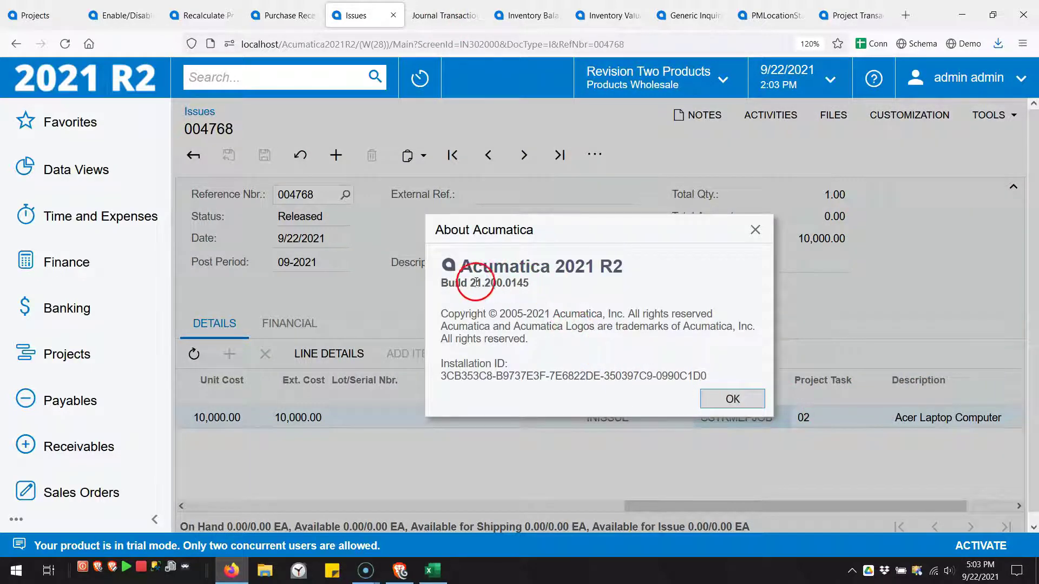
drag(469, 282, 543, 286)
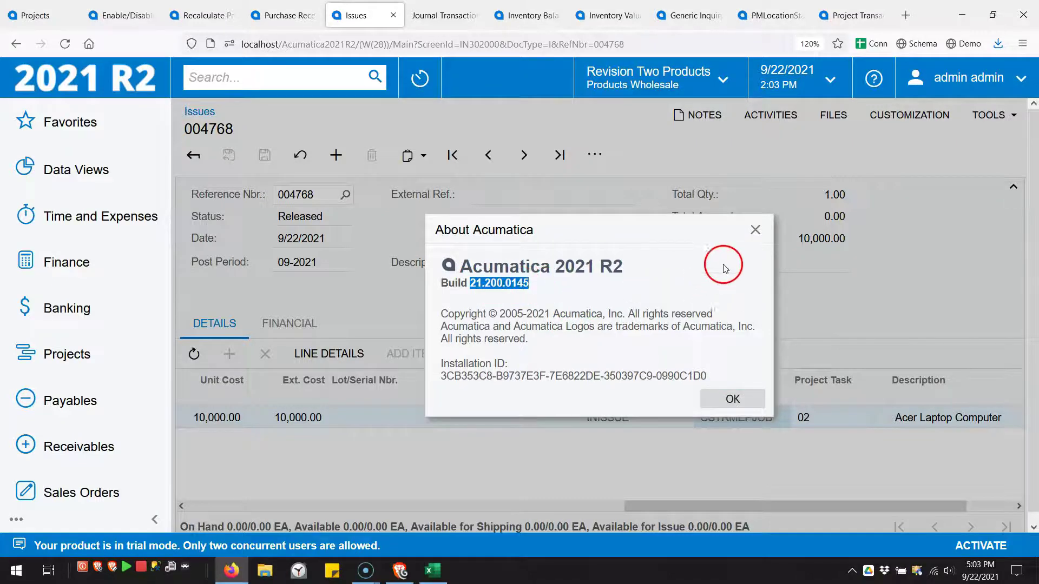
Close the About dialog and bring up the Project Transactions list.
click(755, 231)
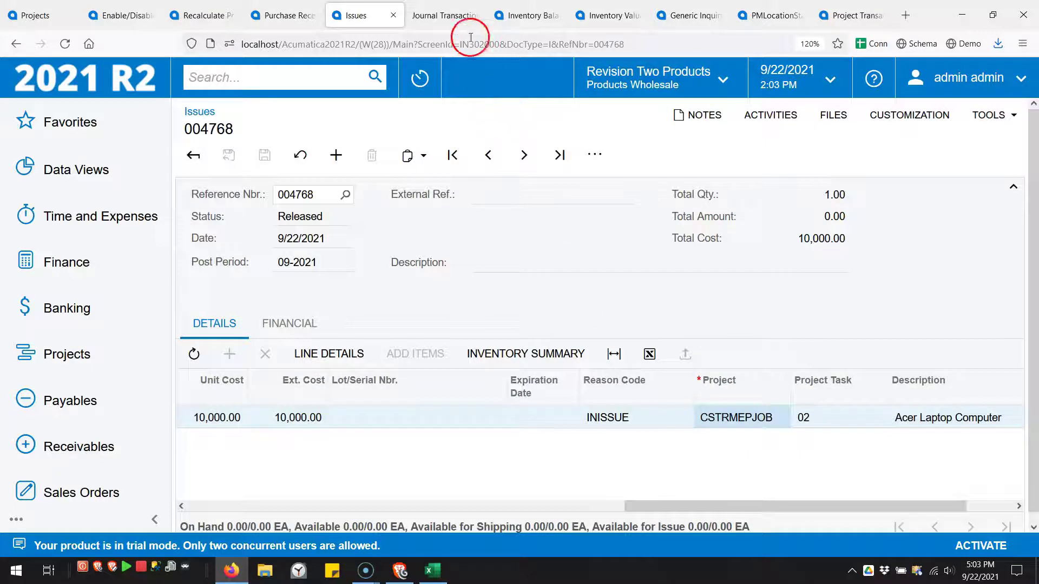
click(460, 15)
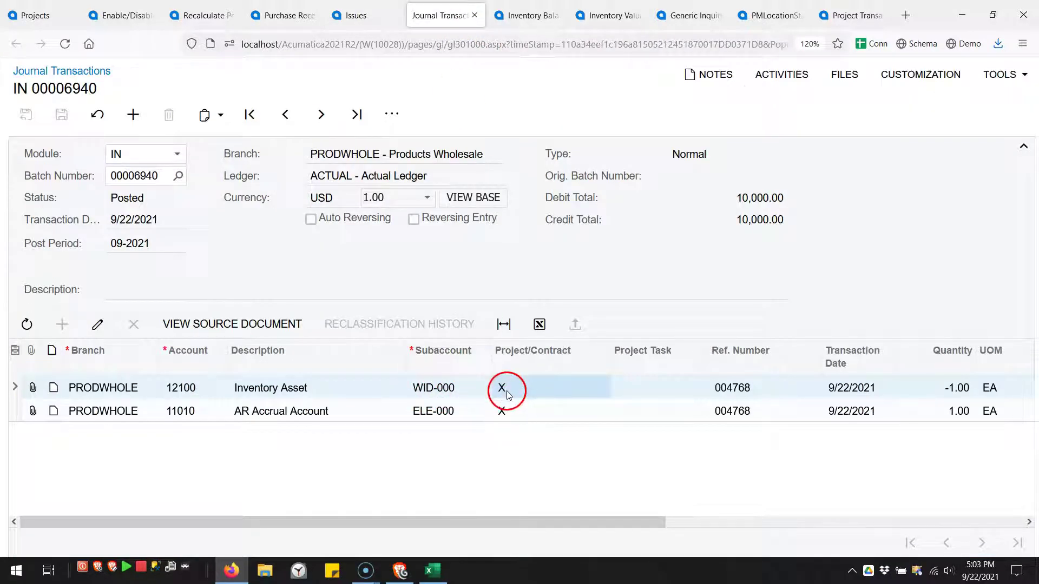
click(844, 14)
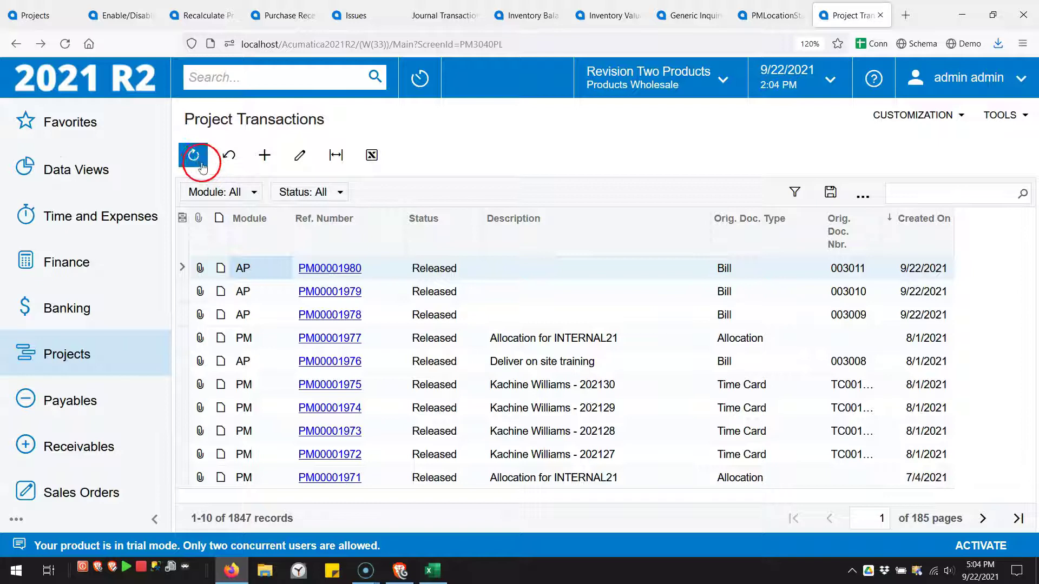
Inspect the three newest released AP bill entries, topped by PM00001980.
click(394, 271)
click(740, 273)
click(743, 292)
click(743, 318)
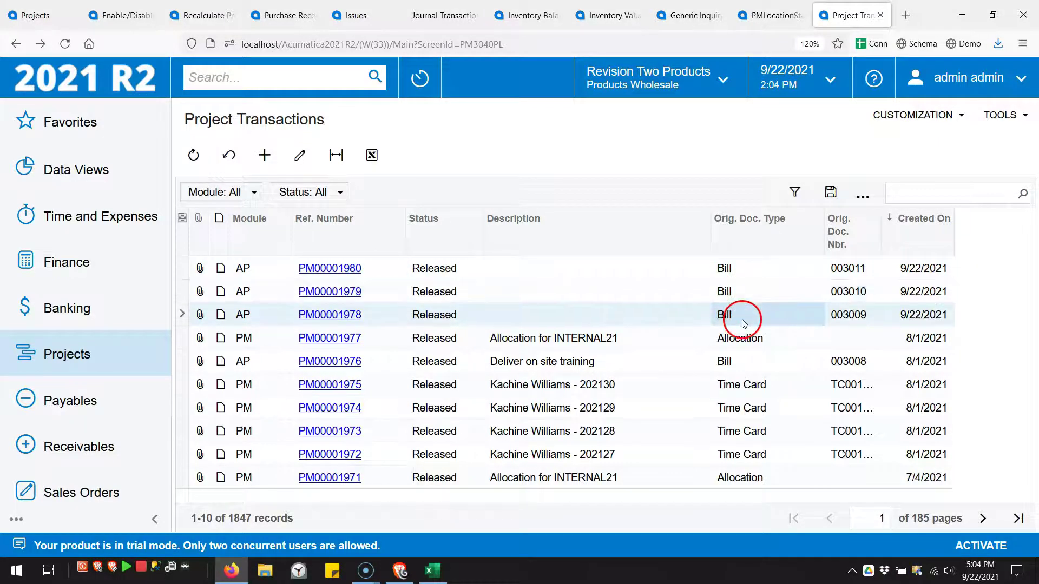
click(742, 273)
click(250, 271)
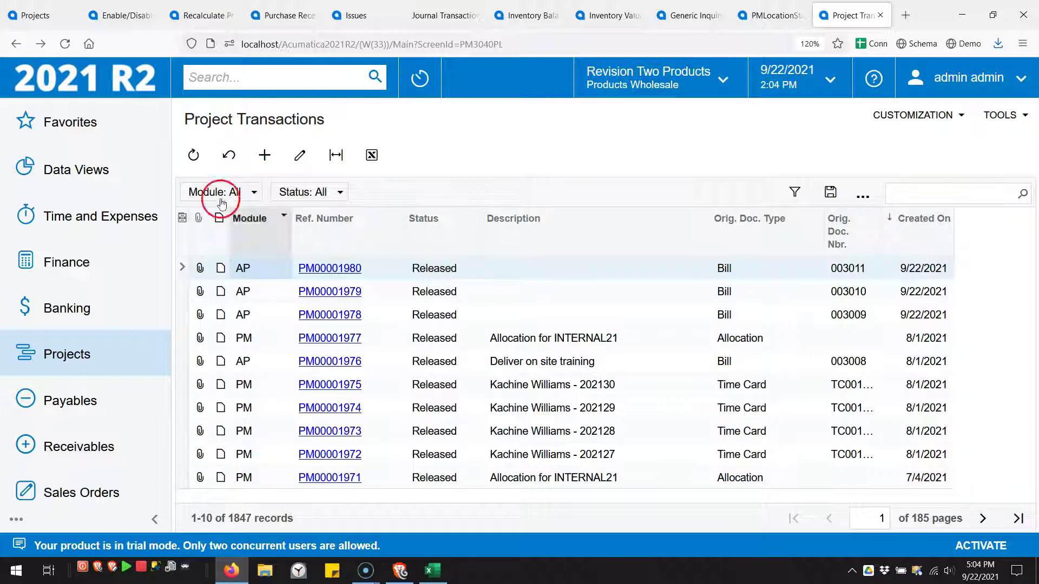
Check CSTRMEPJOB's cost budget: task 02 MATERIAL actual amount is 280.00.
click(35, 15)
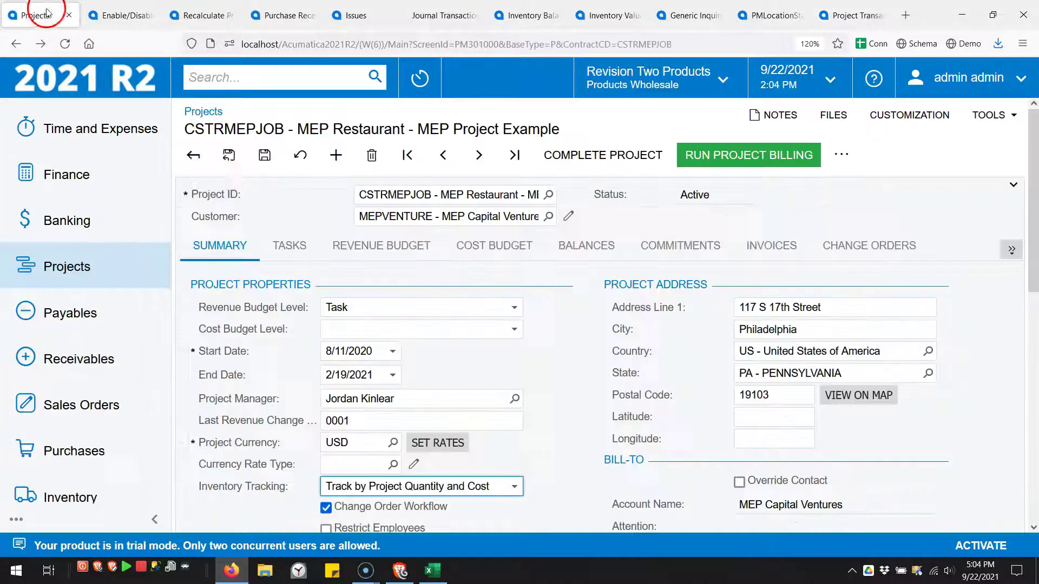
click(466, 245)
click(968, 423)
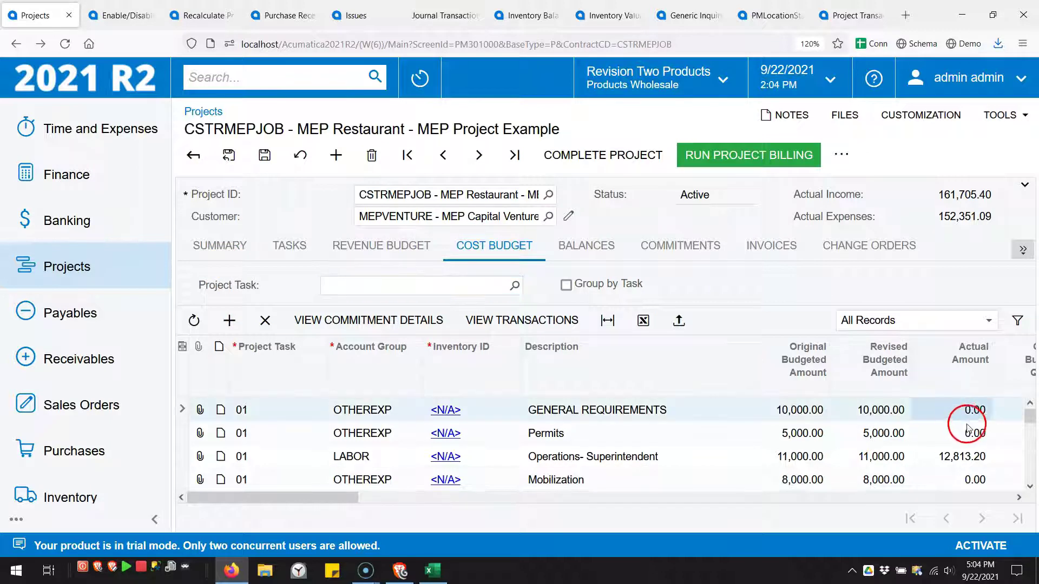
scroll(968, 433, down, 2)
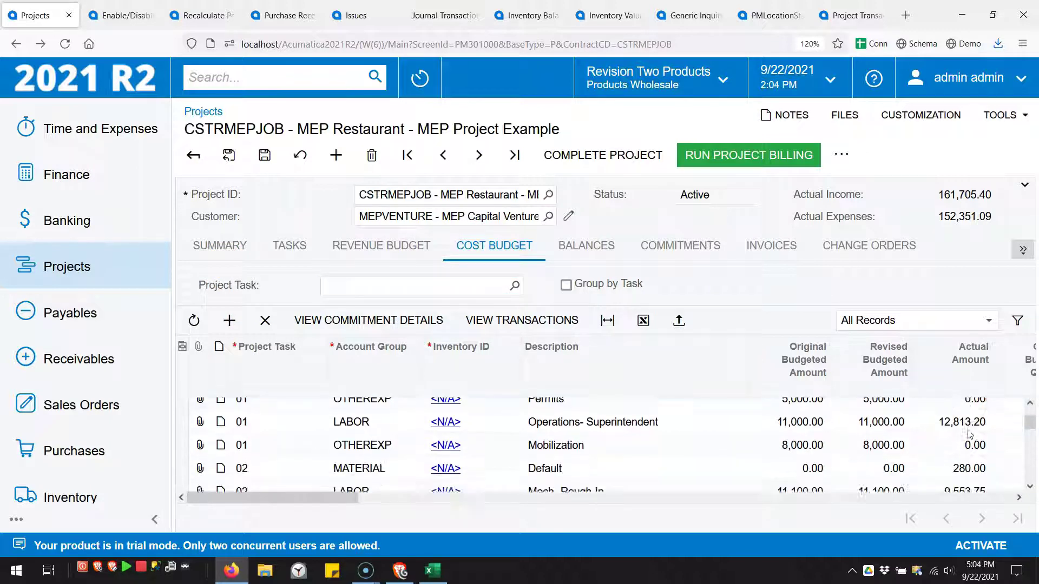
click(956, 450)
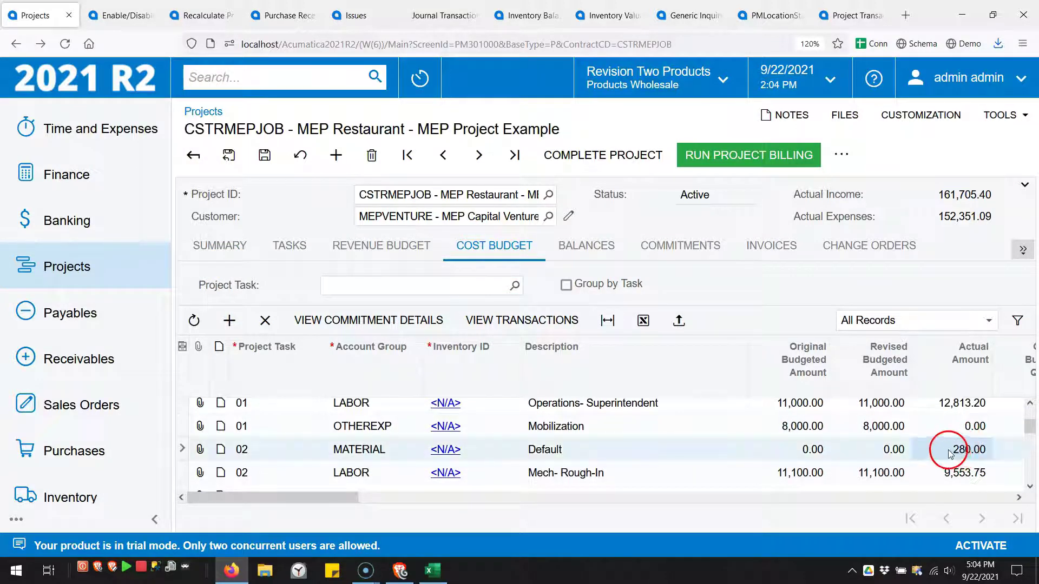
click(948, 457)
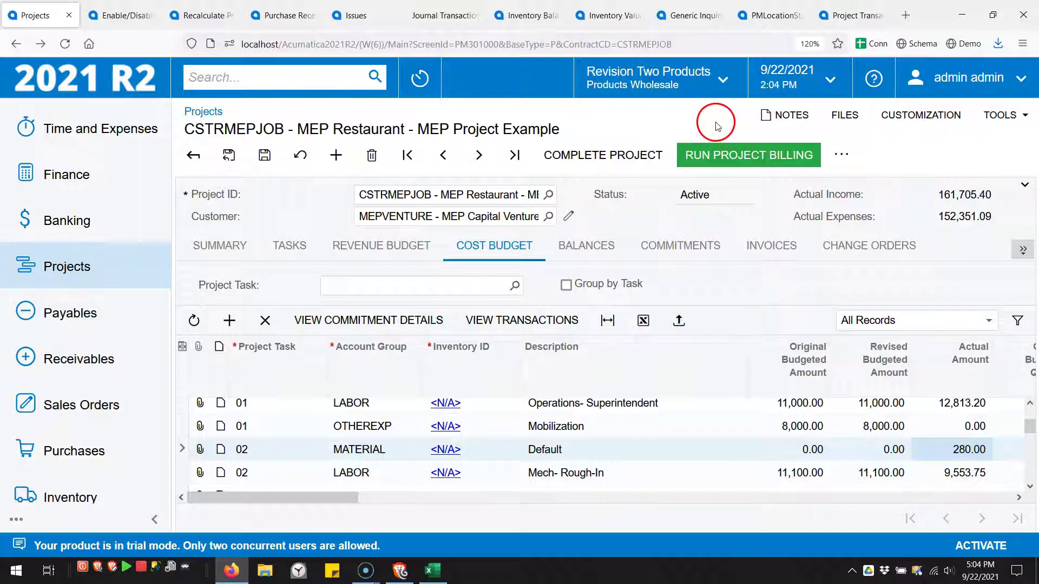
Review the Inventory Tracking options on the project summary, left at Track by Project Quantity and Cost.
click(196, 244)
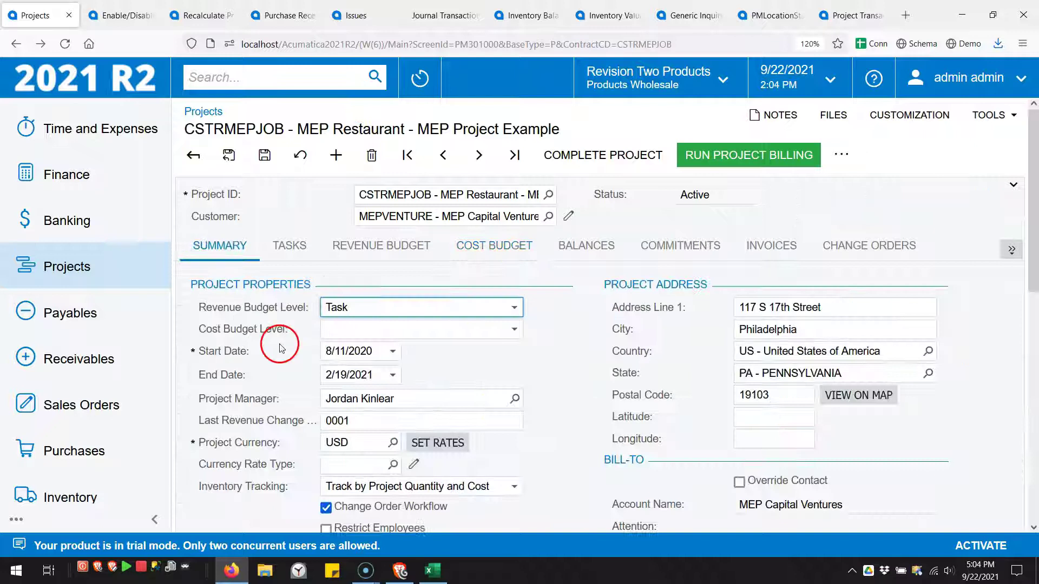
click(451, 486)
scroll(566, 449, down, 1)
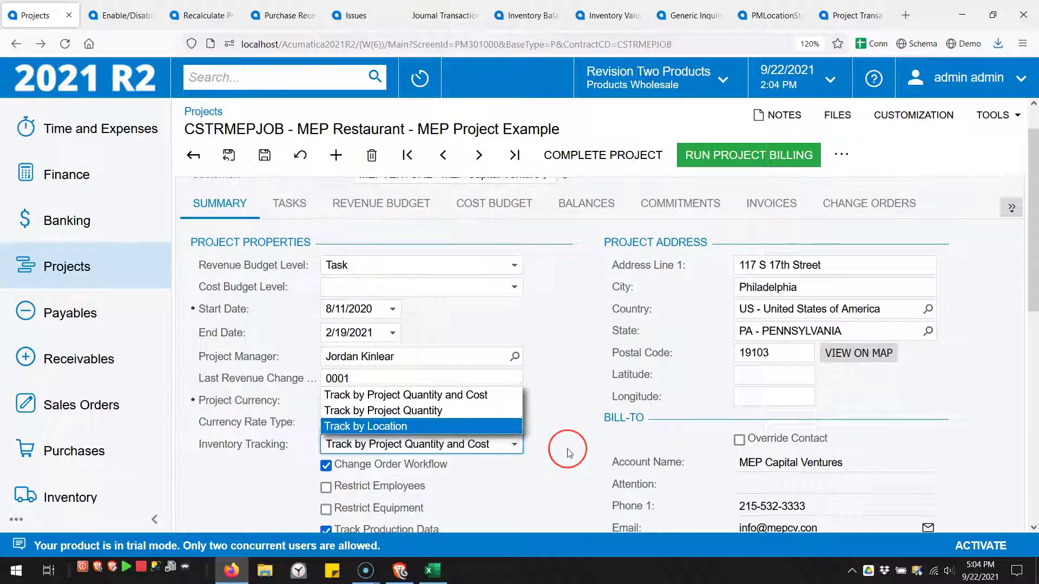